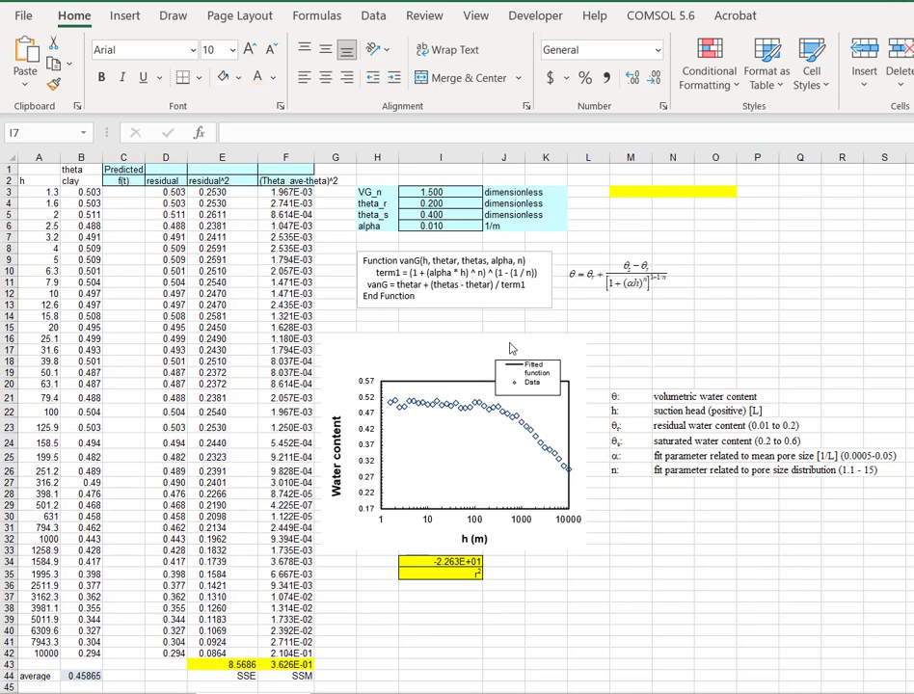
# - Enlarge the embedded van Genuchten equation so it extends to about column S and row 20
pyautogui.click(629, 283)
pyautogui.moveTo(669, 293); pyautogui.dragTo(861, 362)
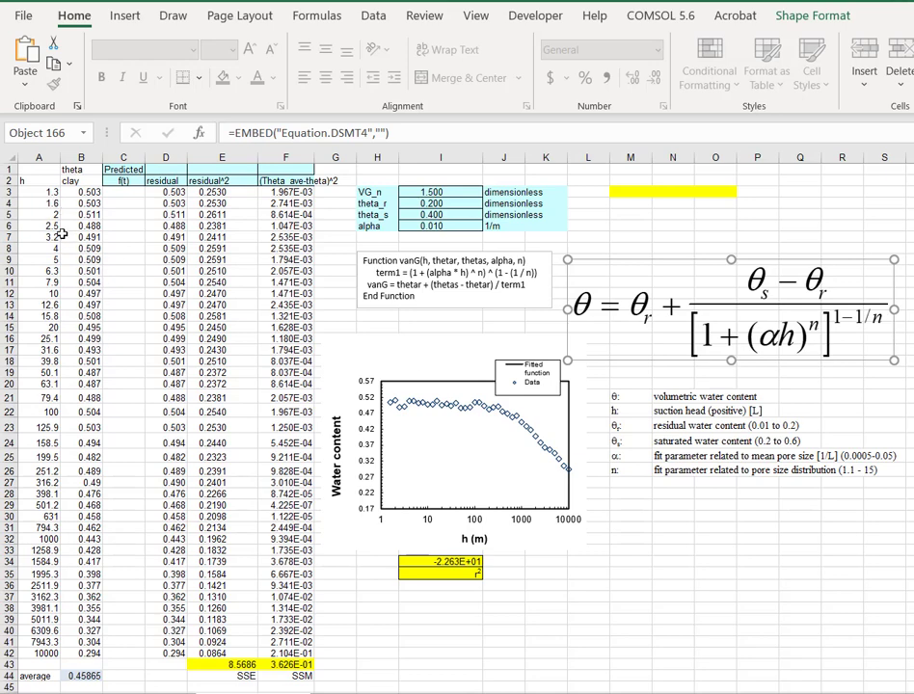
# - Inspect the first h and theta values and the Data series plotted in the water content chart
pyautogui.click(43, 190)
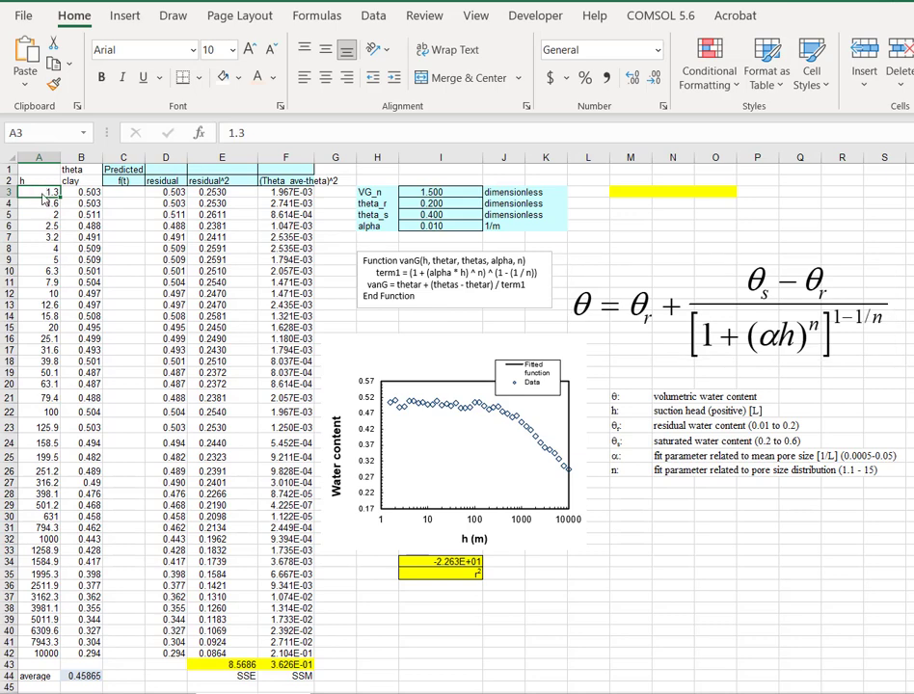
pyautogui.click(82, 192)
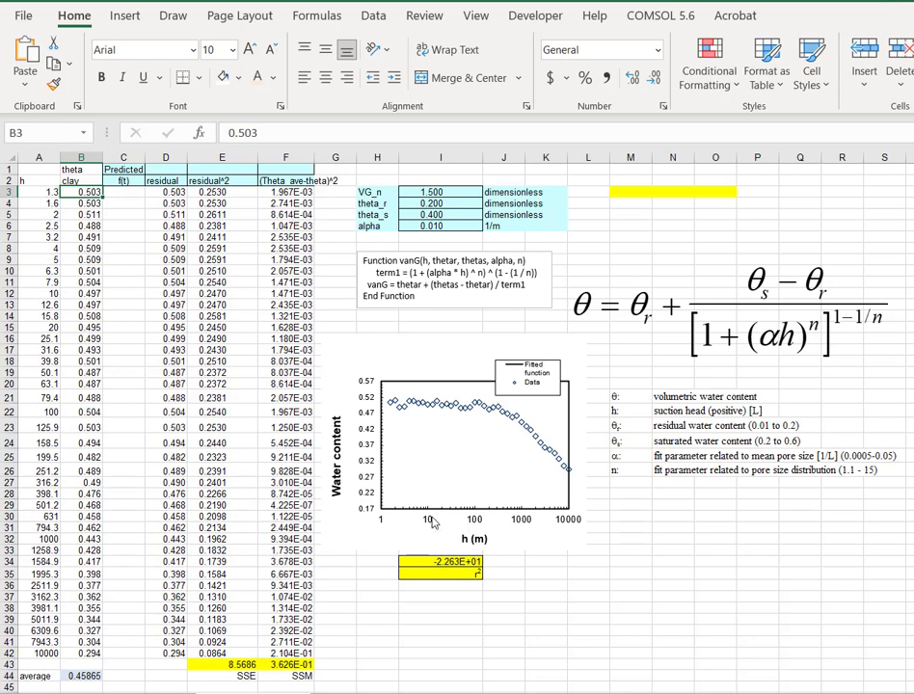
pyautogui.click(395, 417)
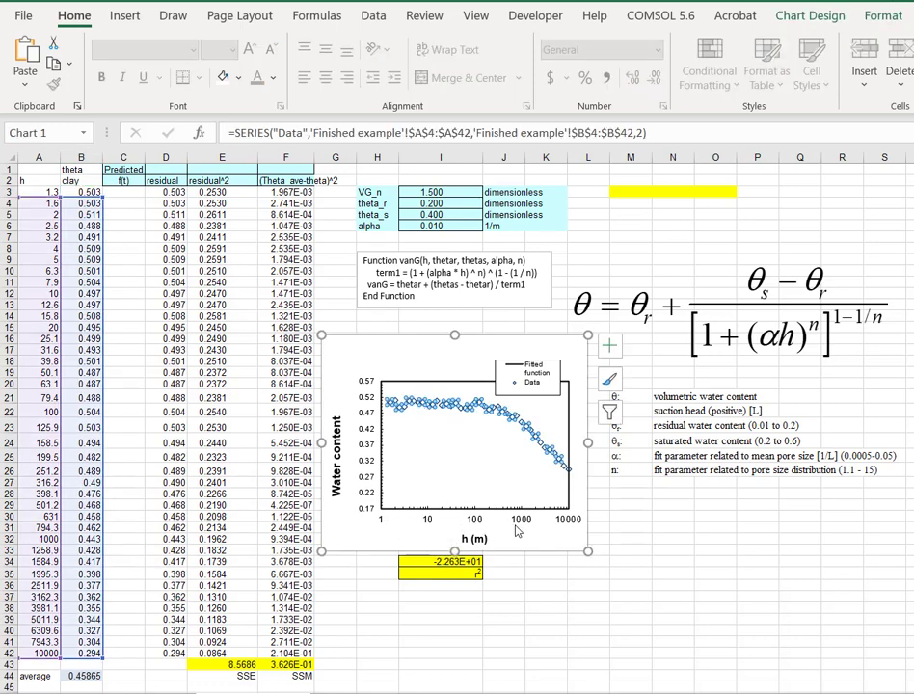
pyautogui.click(411, 455)
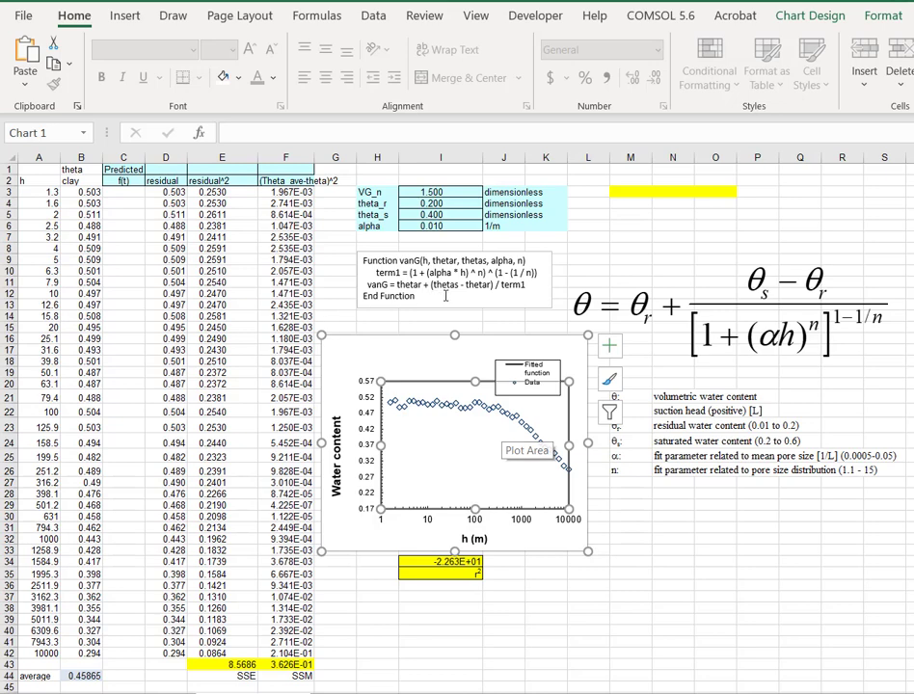
# - Copy the complete vanG function code from the text box above the chart
pyautogui.moveTo(433, 300); pyautogui.dragTo(397, 285)
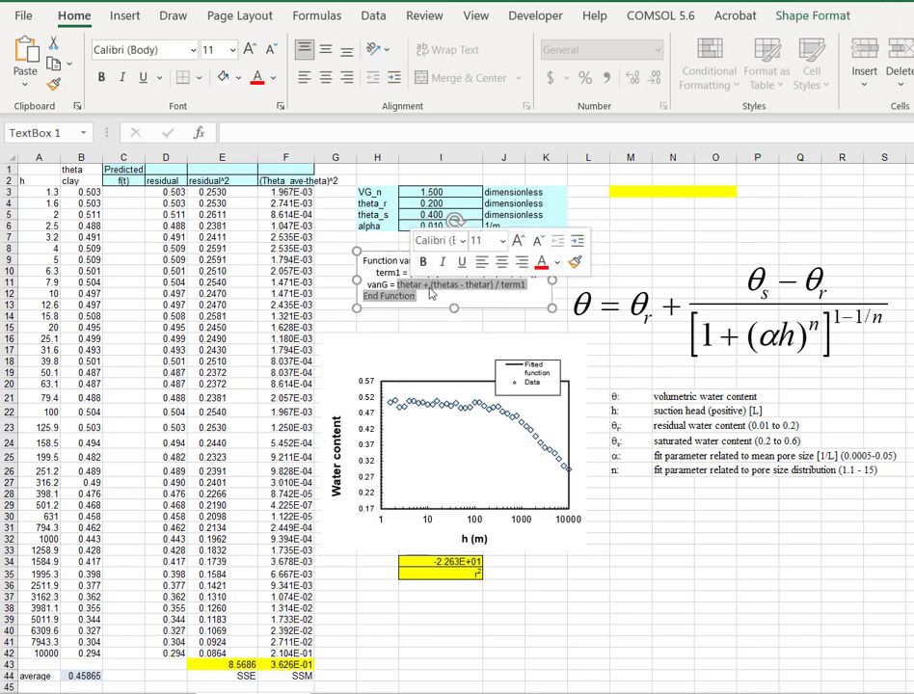
pyautogui.click(424, 297)
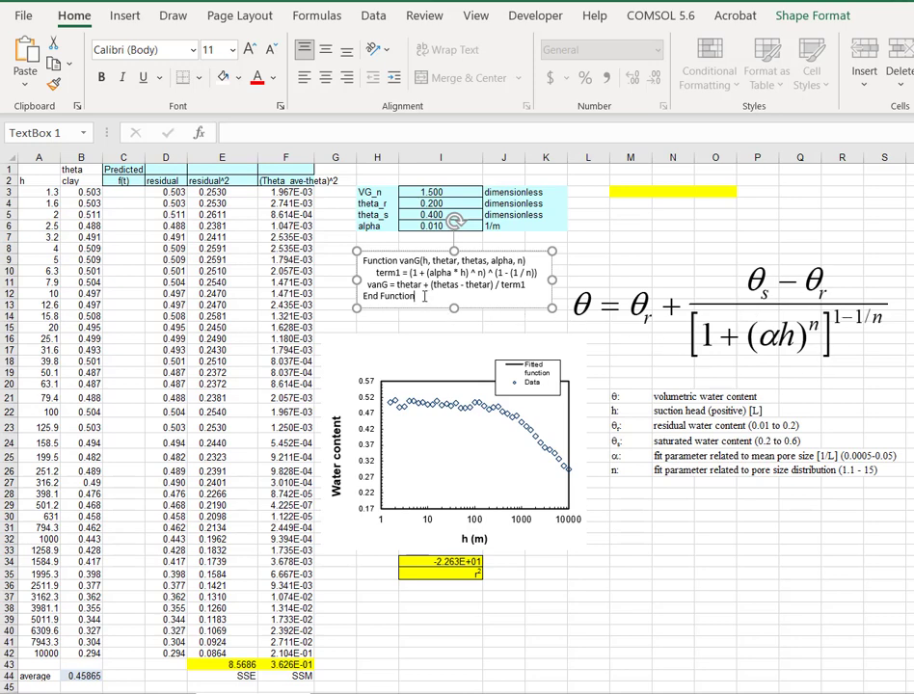
pyautogui.moveTo(425, 296); pyautogui.dragTo(365, 260)
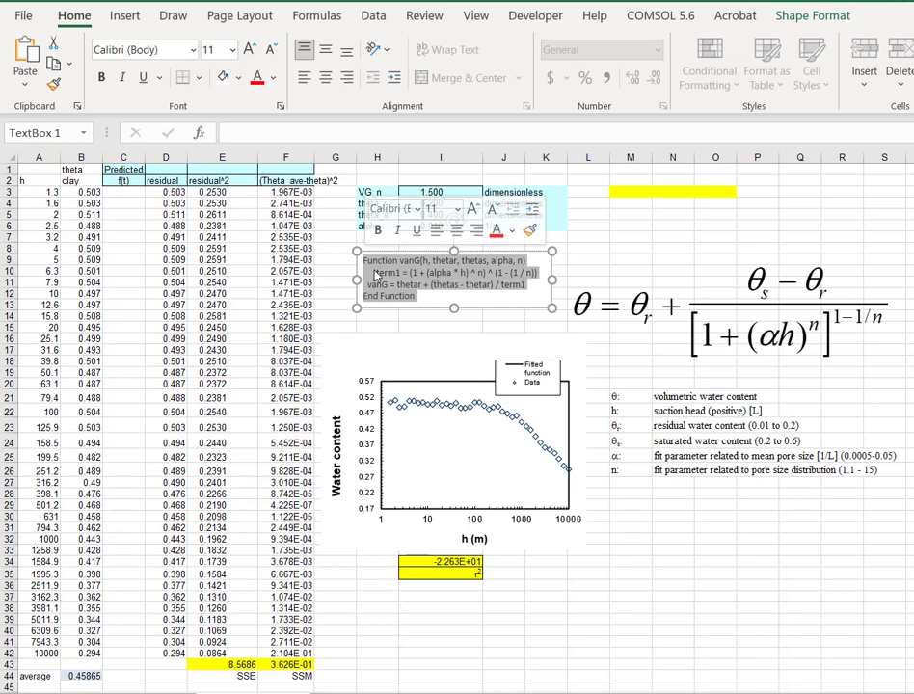
pyautogui.rightClick(417, 272)
pyautogui.click(442, 306)
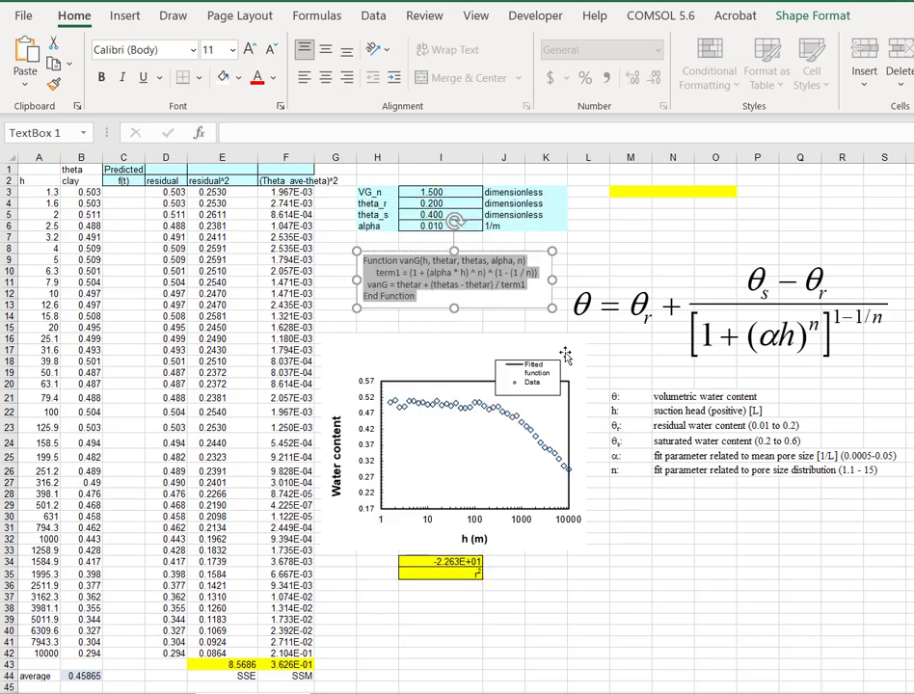
# - Open the Visual Basic editor and paste the copied vanG function below the existing one in Module1 of 2.7 van Genuchten.xlsm
pyautogui.click(538, 16)
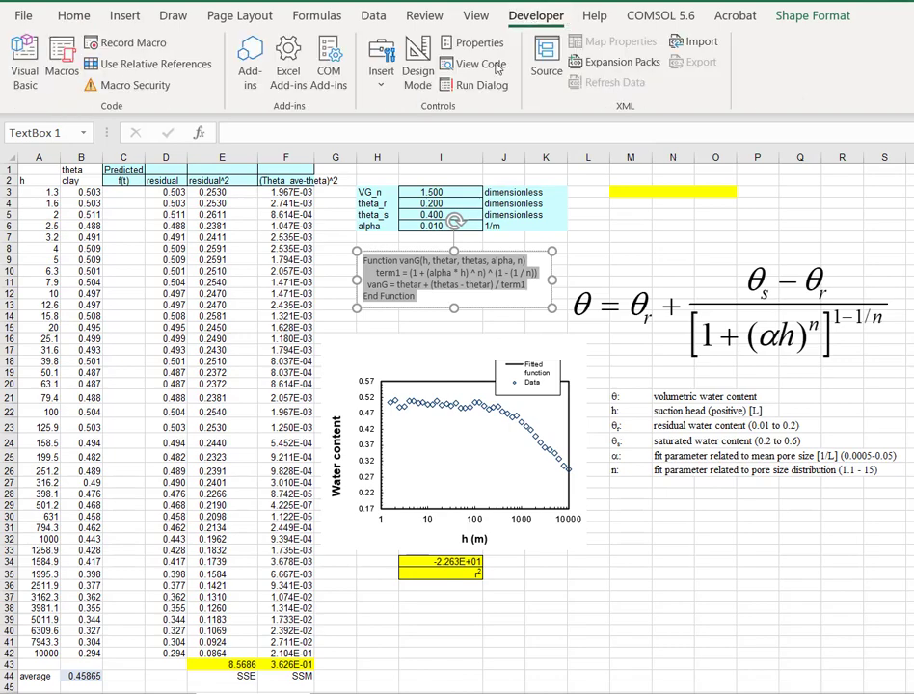
pyautogui.click(24, 60)
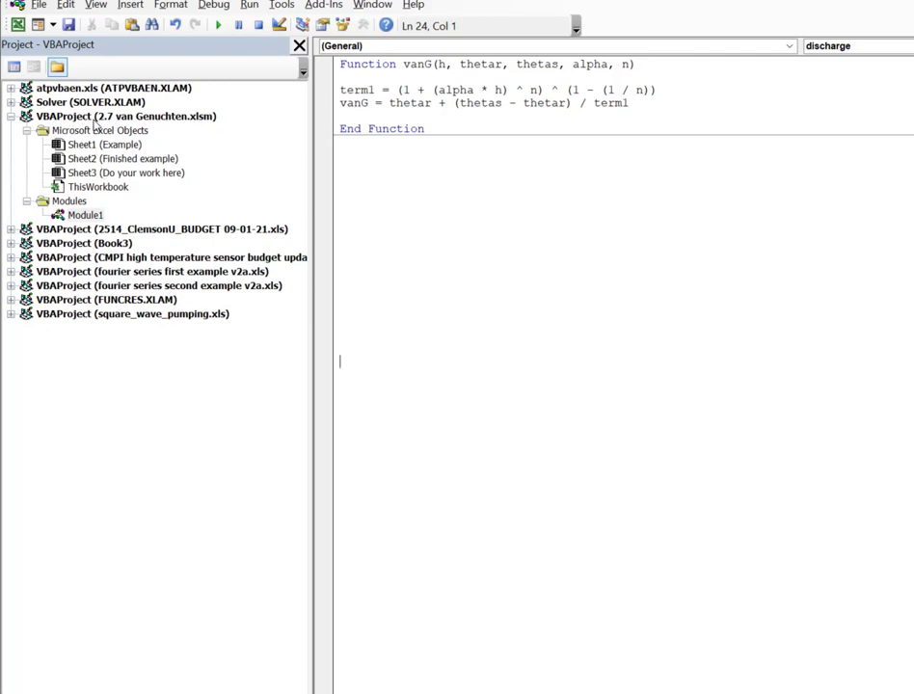
pyautogui.click(64, 203)
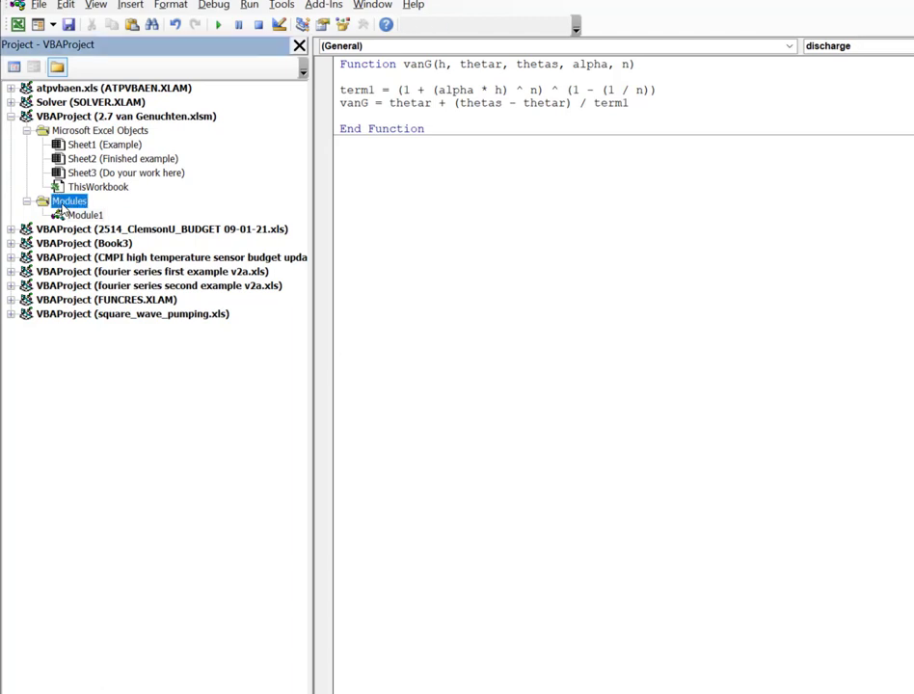
pyautogui.click(86, 216)
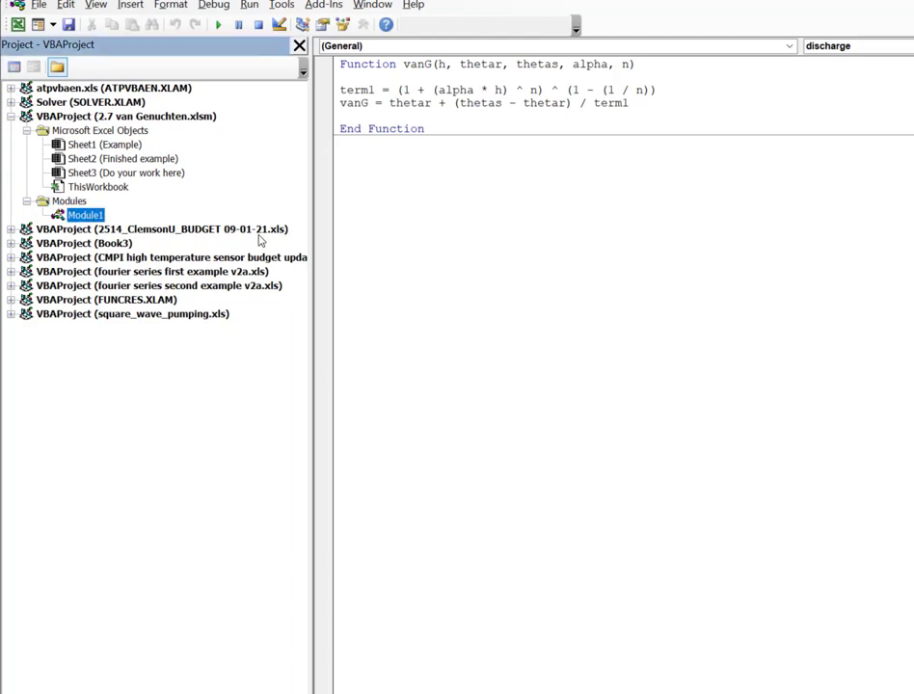
pyautogui.click(353, 160)
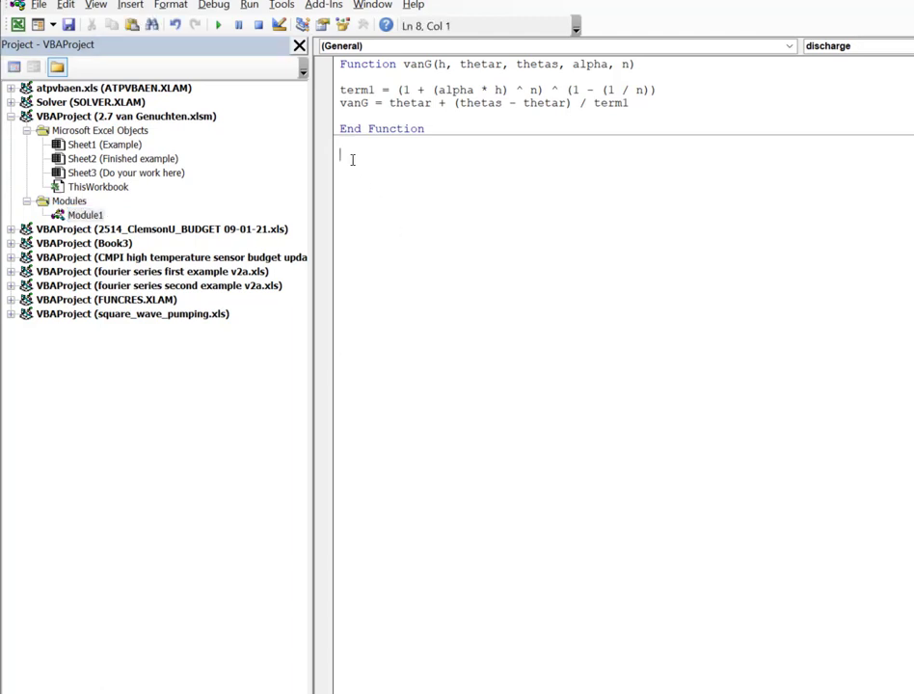
pyautogui.rightClick(352, 160)
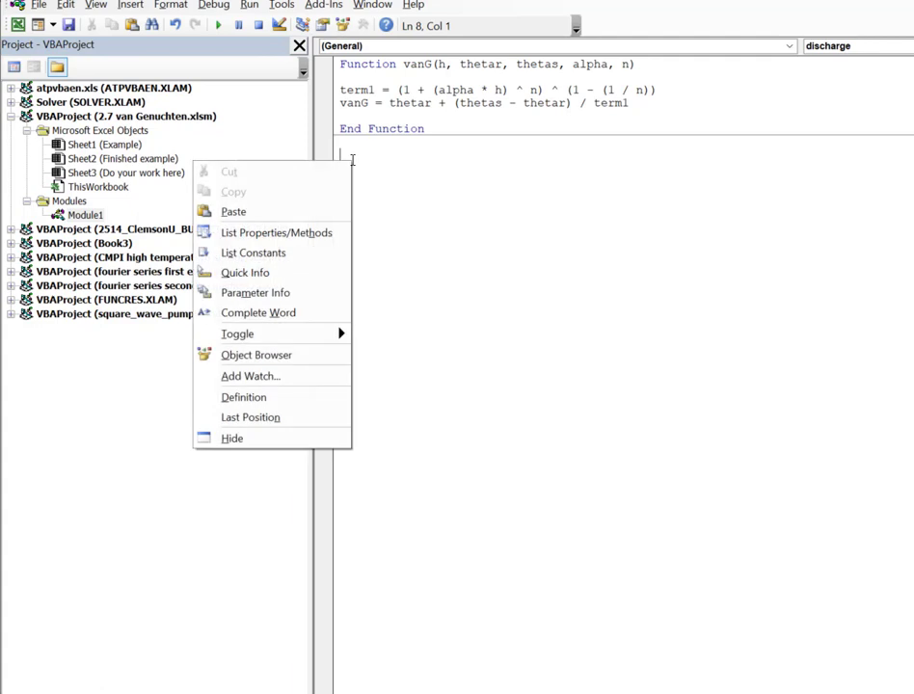
pyautogui.click(282, 209)
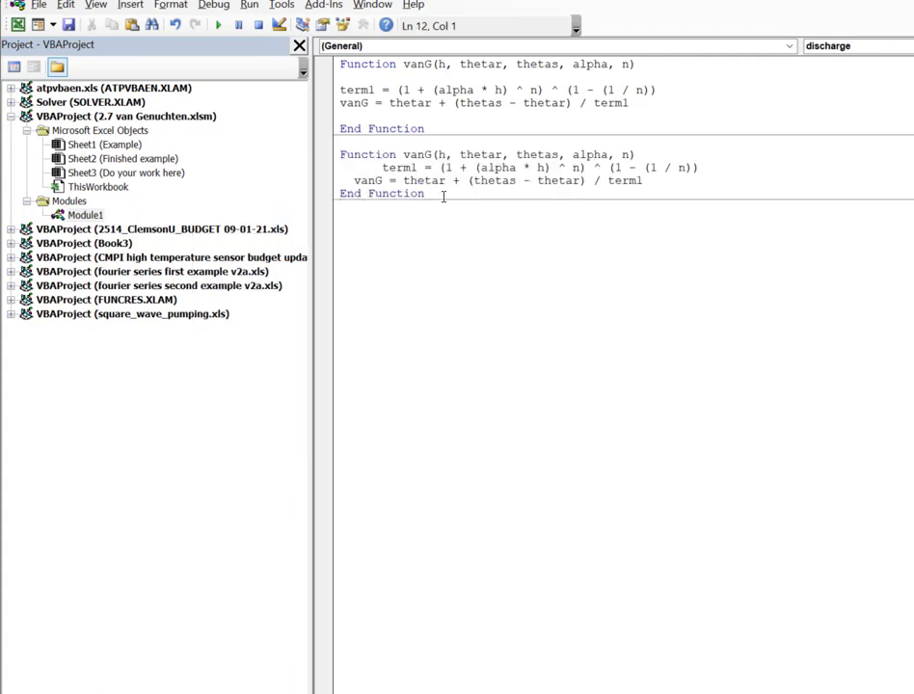
# - Delete the duplicate vanG function from Module1 and return to the worksheet
pyautogui.moveTo(442, 196); pyautogui.dragTo(330, 153)
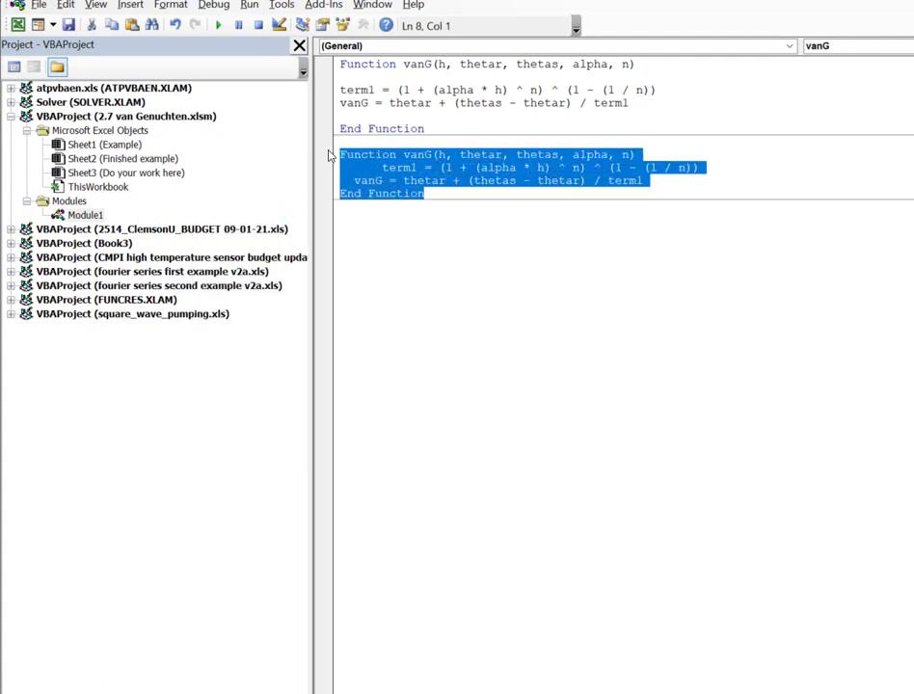
pyautogui.press('Delete')
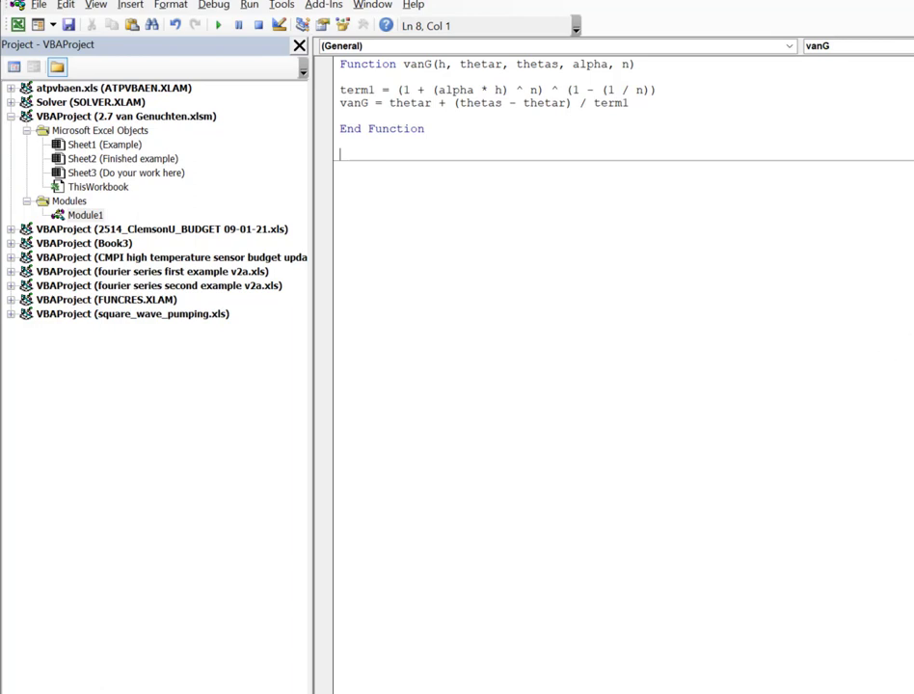
pyautogui.hotkey('alt', 'F11')
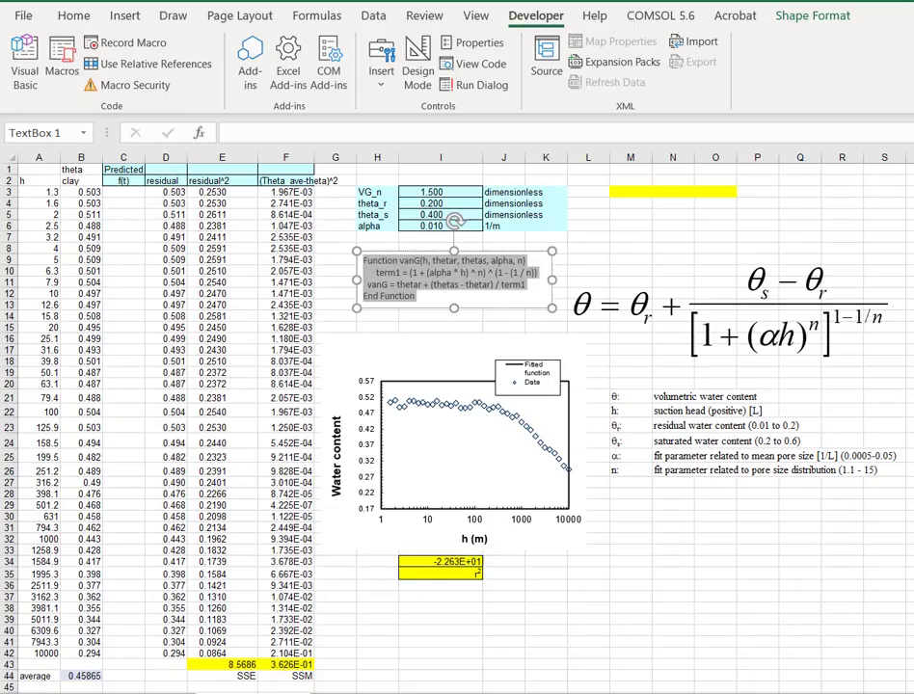
# - Start a formula in cell C3 that calls the vanG function with A3 as the h argument
pyautogui.click(615, 279)
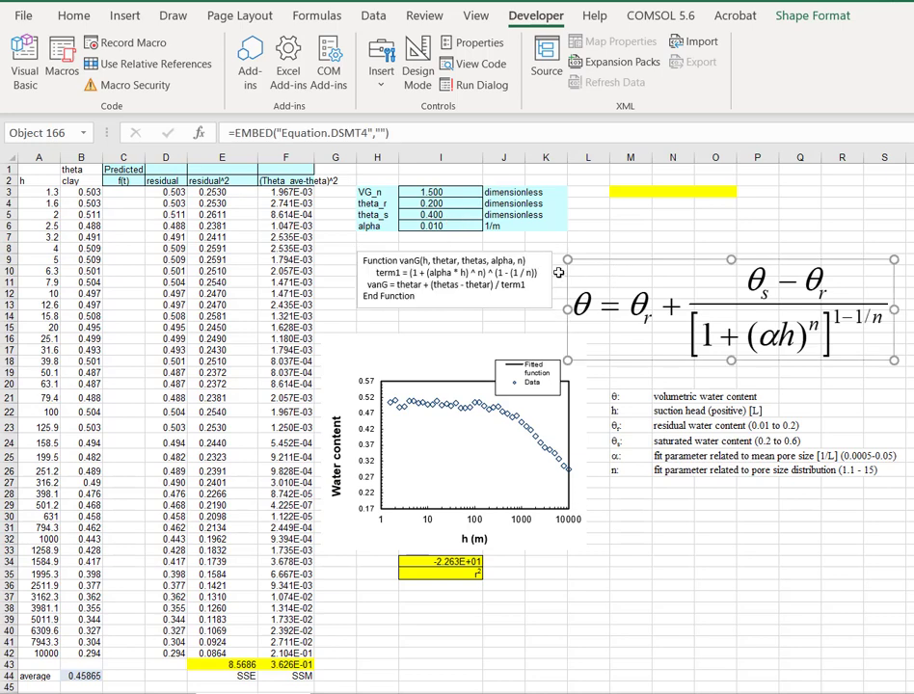
pyautogui.click(120, 195)
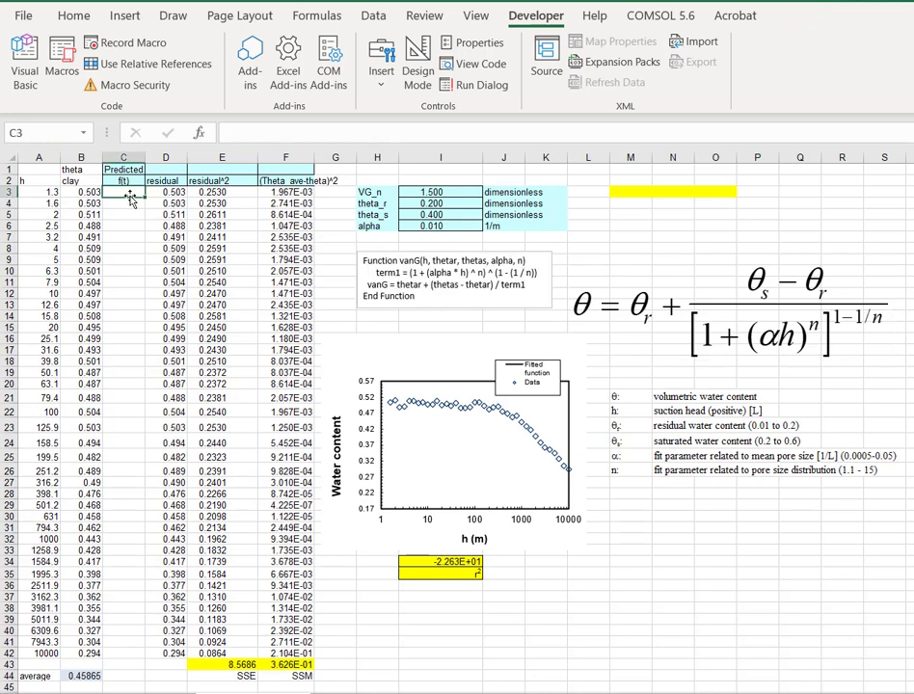
pyautogui.write('=')
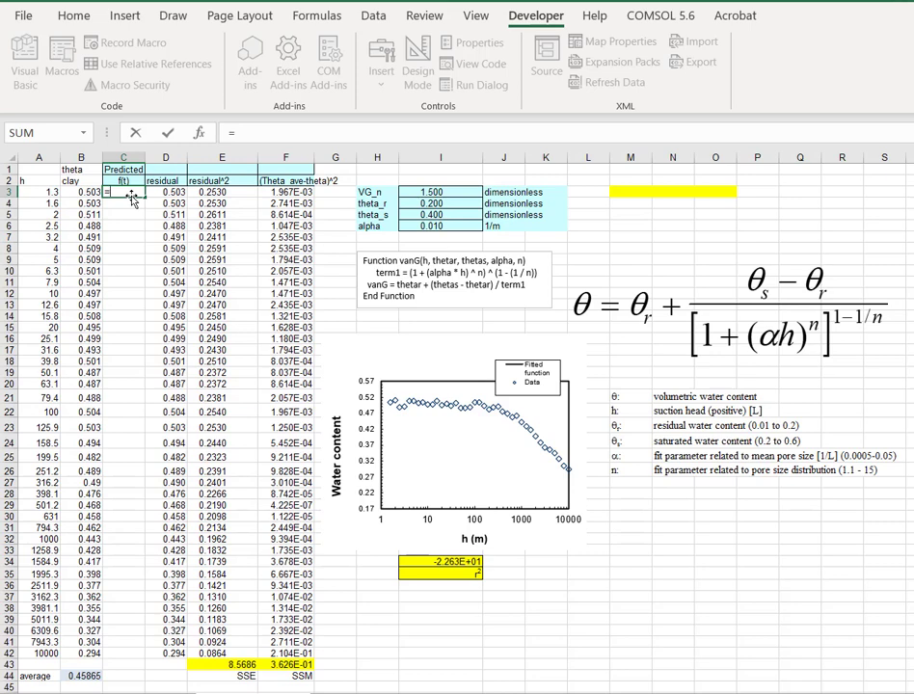
pyautogui.write('va')
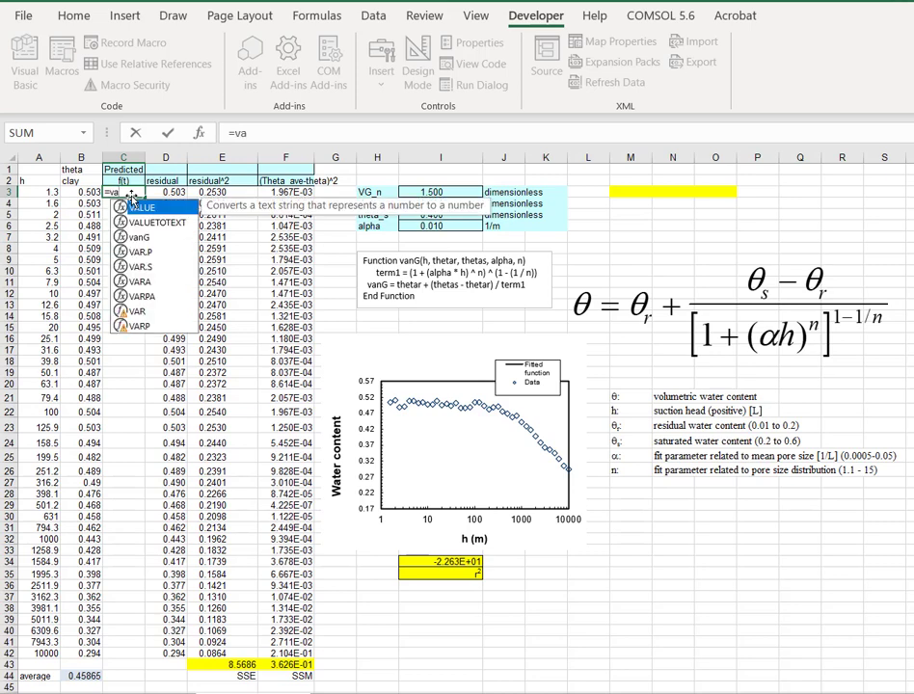
pyautogui.write('n')
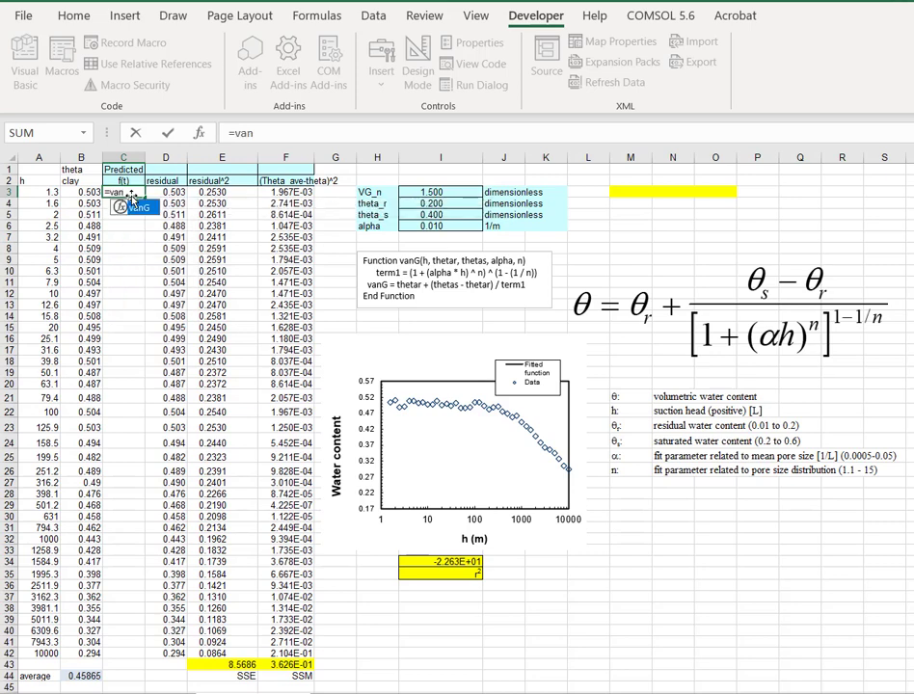
pyautogui.write('g(')
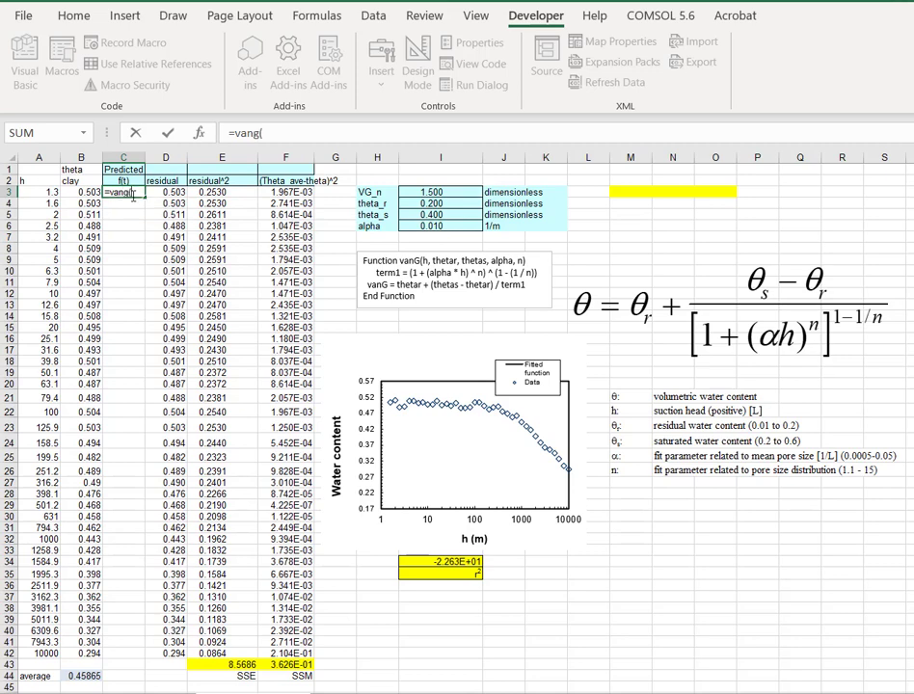
pyautogui.click(33, 190)
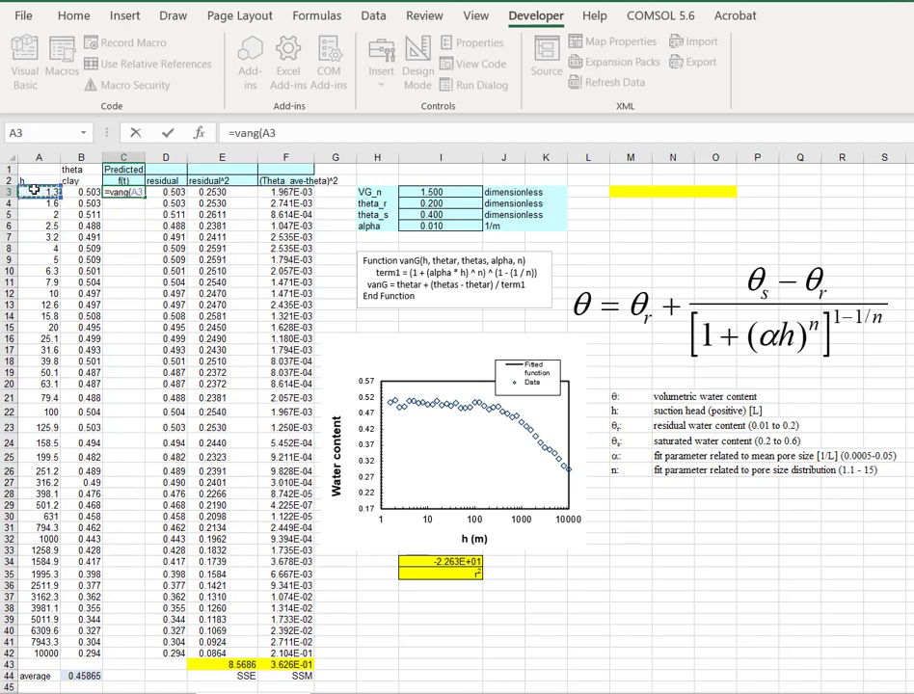
pyautogui.write(',')
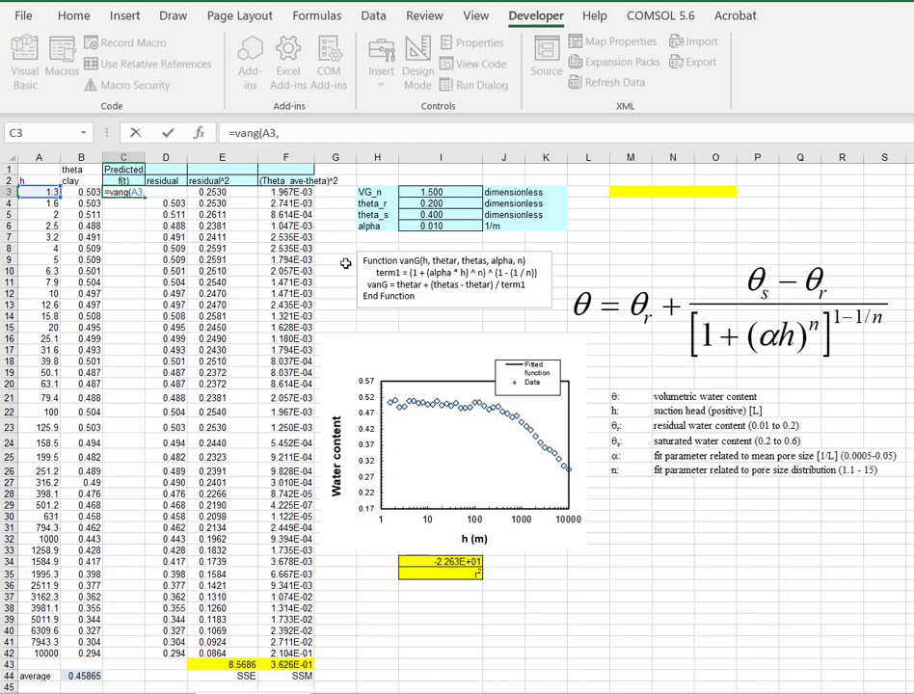
# - Complete the C3 formula as =vang(A3,I4,I5,I6,I3), supplying theta_r, theta_s, alpha and VG_n as the remaining arguments
pyautogui.click(431, 204)
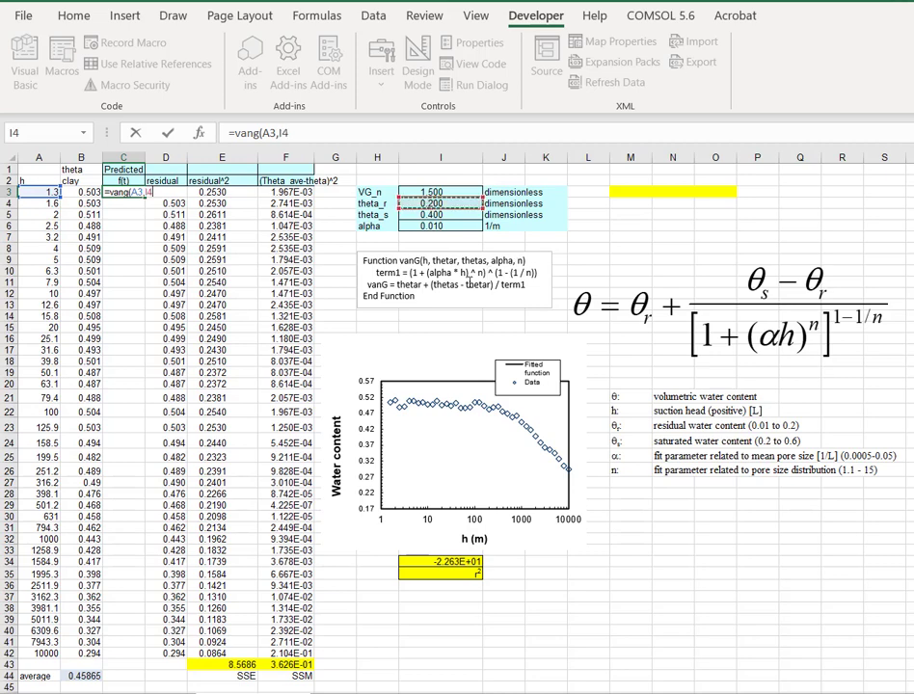
pyautogui.write(',')
pyautogui.click(436, 215)
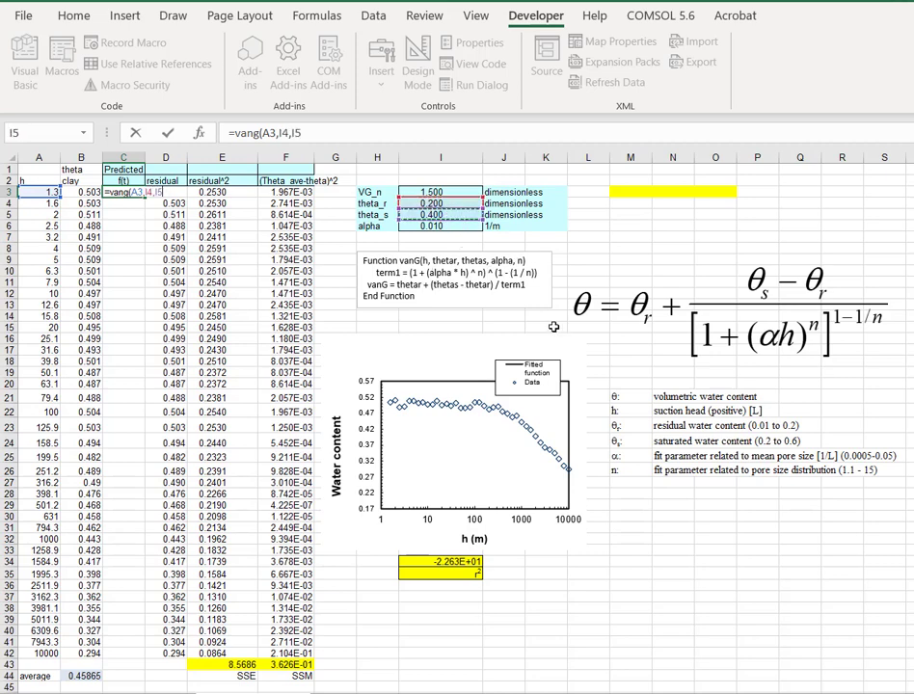
pyautogui.write(',')
pyautogui.click(410, 227)
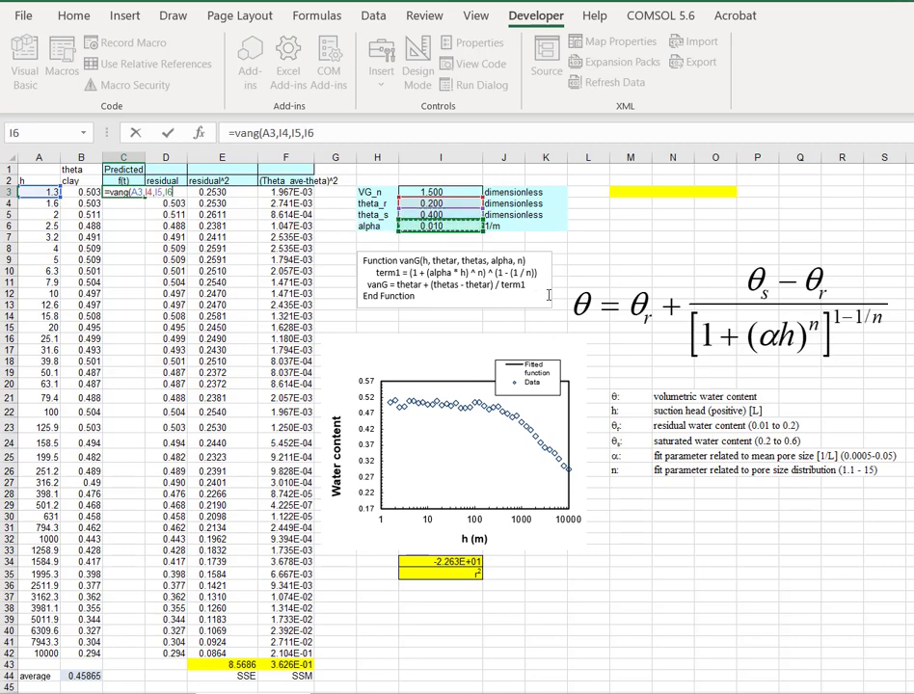
pyautogui.write(',')
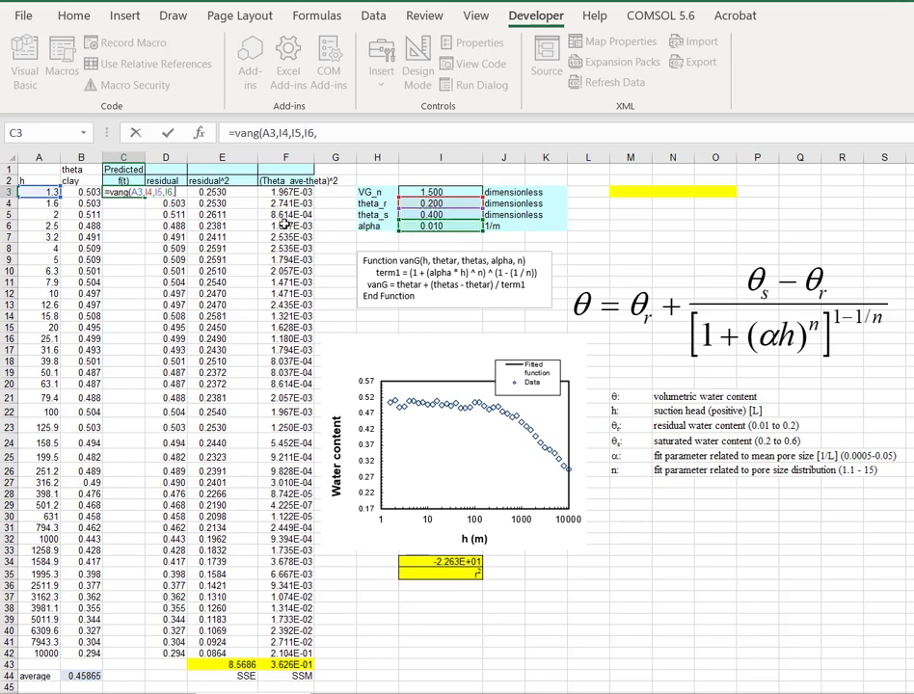
pyautogui.click(420, 193)
pyautogui.write(')')
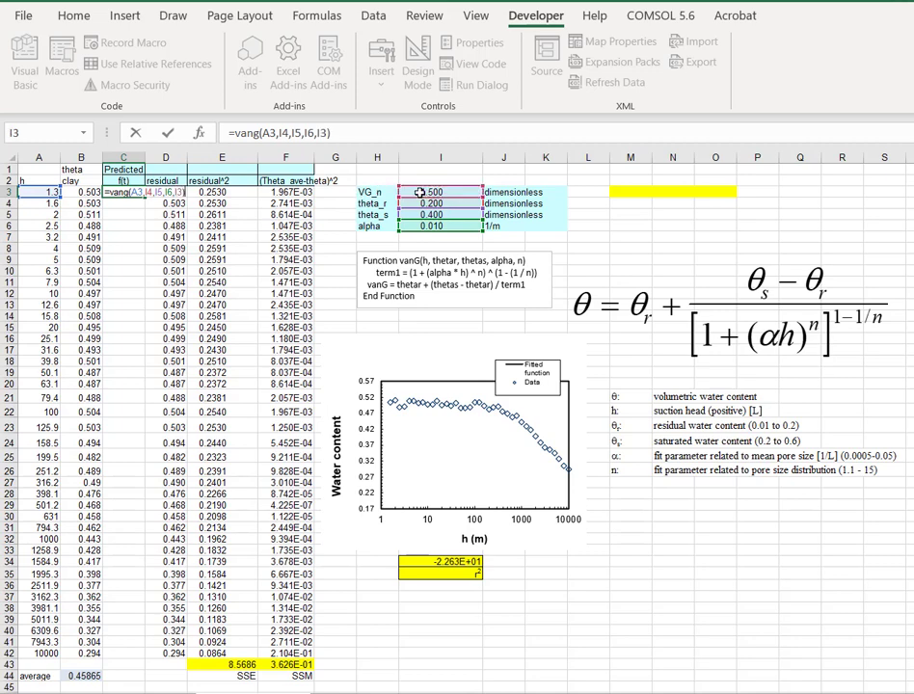
pyautogui.press('Return')
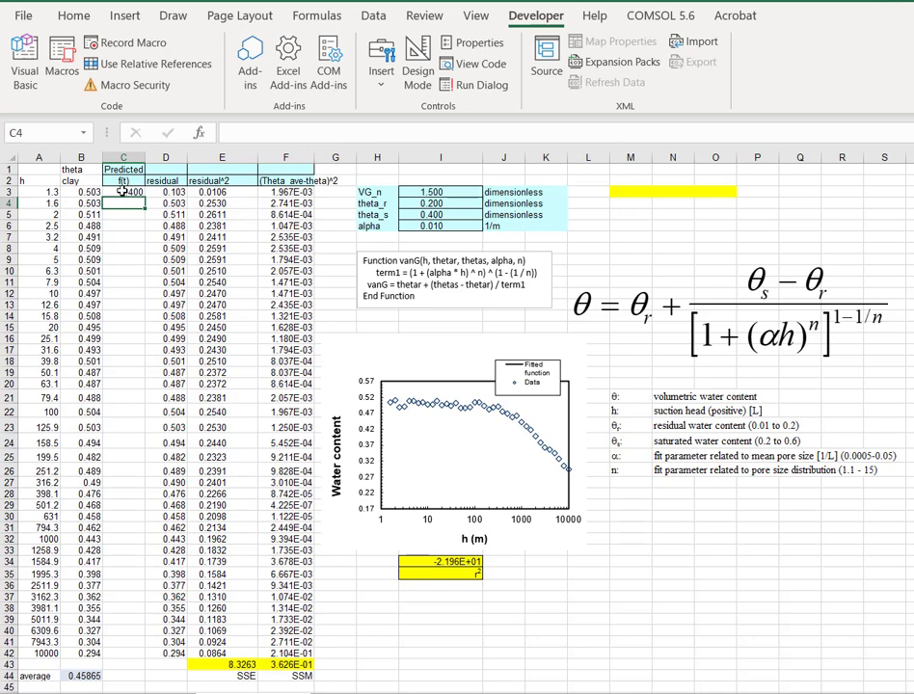
# - In the C3 vang formula, make the theta_r, theta_s and alpha references absolute as $I$4, $I$5 and $I$6
pyautogui.click(133, 194)
pyautogui.moveTo(143, 196)
pyautogui.mouseDown()
pyautogui.moveTo(146, 660)
pyautogui.moveTo(164, 640)
pyautogui.moveTo(110, 222)
pyautogui.moveTo(137, 193)
pyautogui.mouseUp()
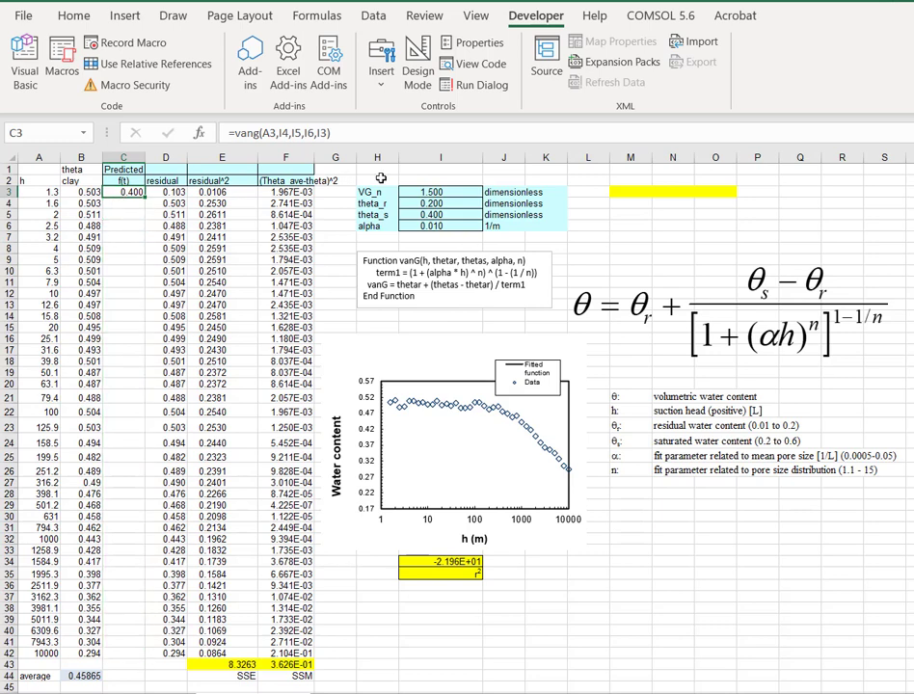
pyautogui.click(278, 132)
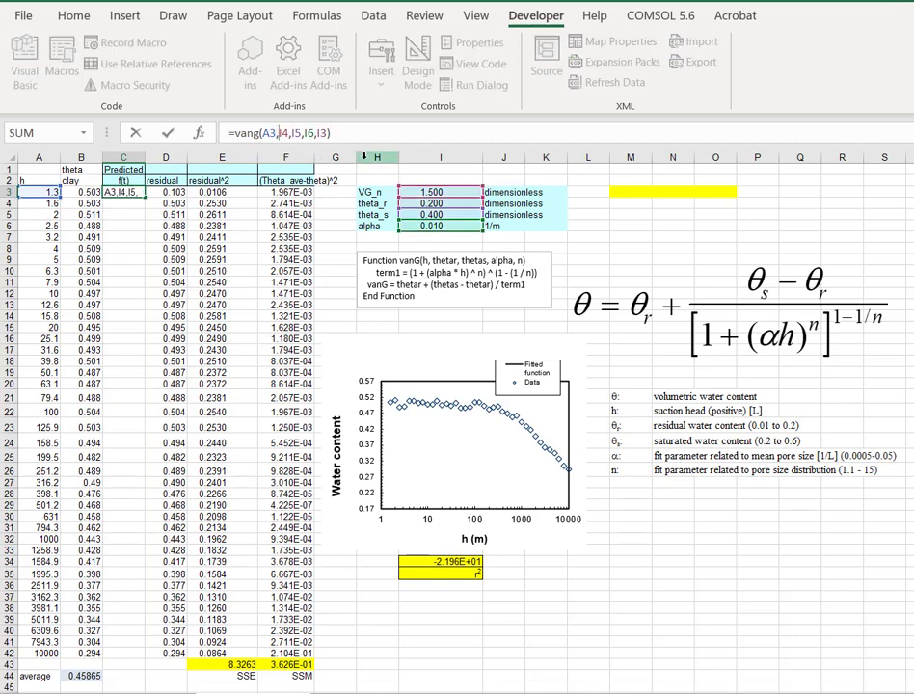
pyautogui.write('$')
pyautogui.press('Right')
pyautogui.write('$')
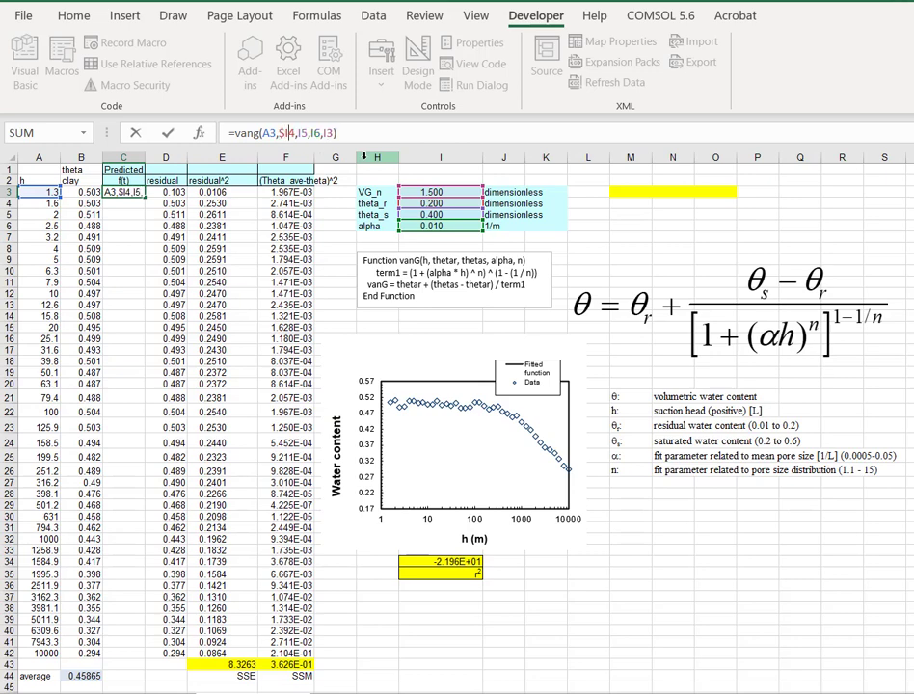
pyautogui.press('Right')
pyautogui.press('Right')
pyautogui.write('$I')
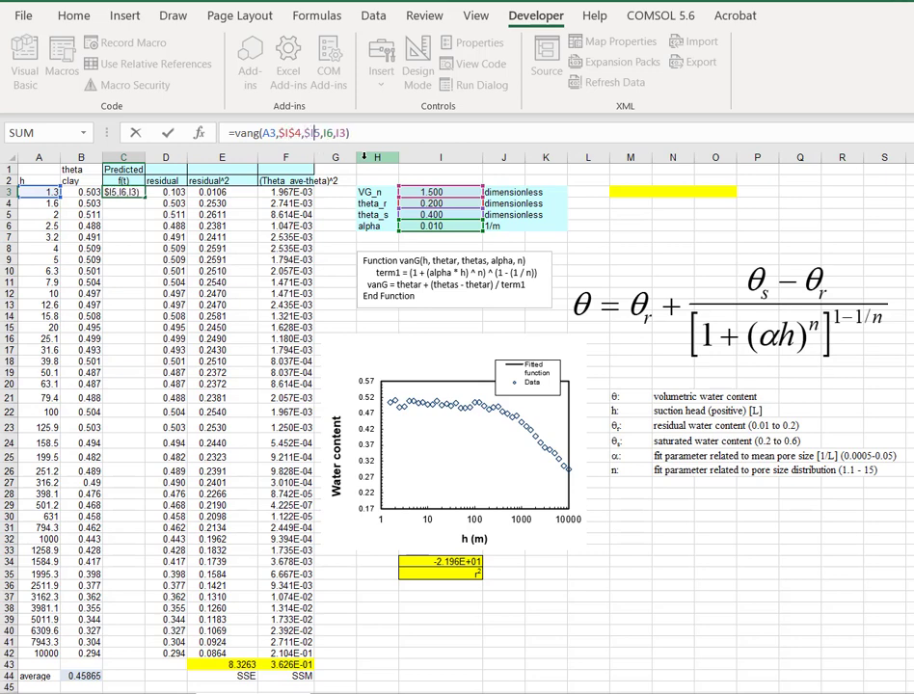
pyautogui.write('$4,$')
pyautogui.press('Right')
pyautogui.write('$')
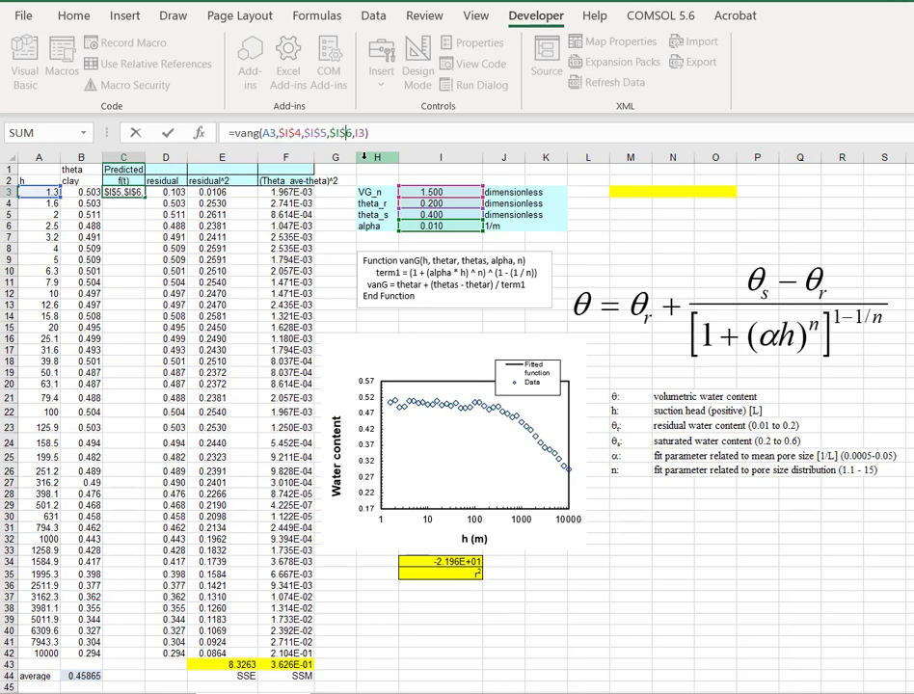
# - Make the VG_n reference in the C3 formula absolute as $I$3 and commit the formula
pyautogui.press('Right')
pyautogui.press('Right')
pyautogui.write('$')
pyautogui.press('Right')
pyautogui.write('$')
pyautogui.press('Return')
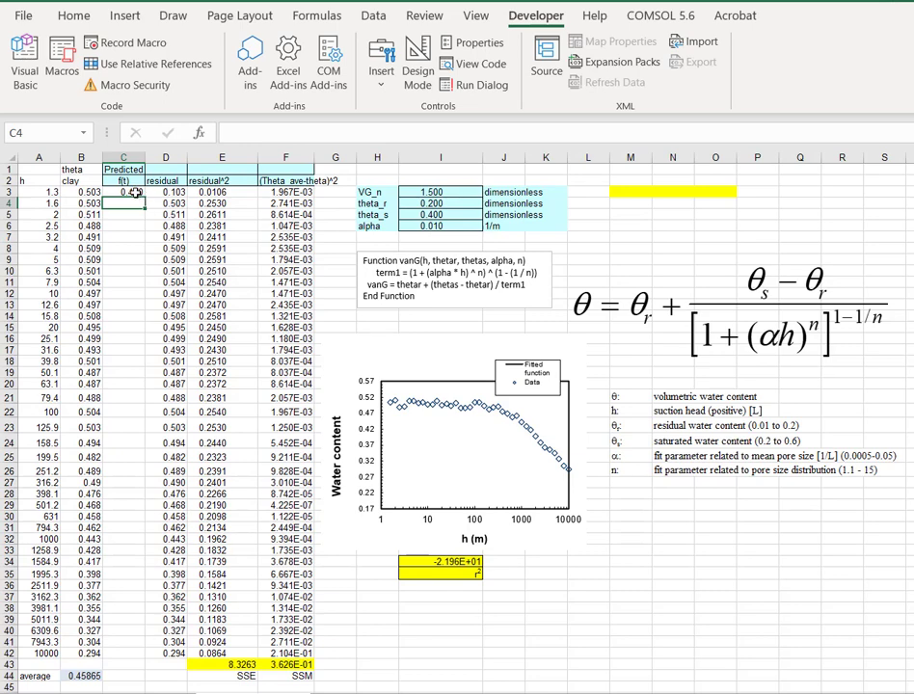
# - Fill the C3 formula down through C42 and check the copied cell references in C15
pyautogui.click(139, 192)
pyautogui.moveTo(145, 194); pyautogui.dragTo(135, 653)
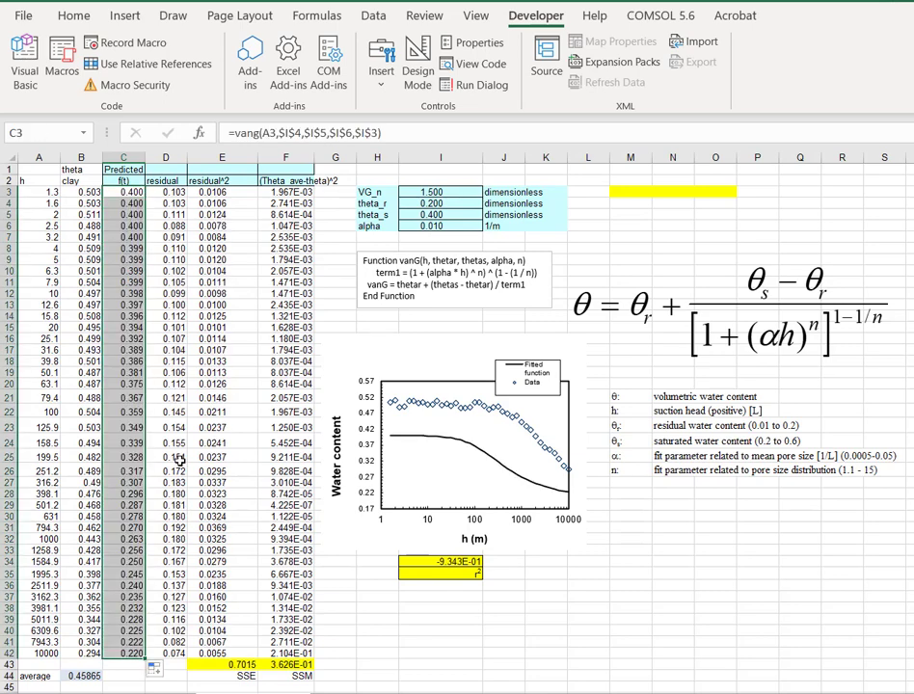
pyautogui.click(124, 326)
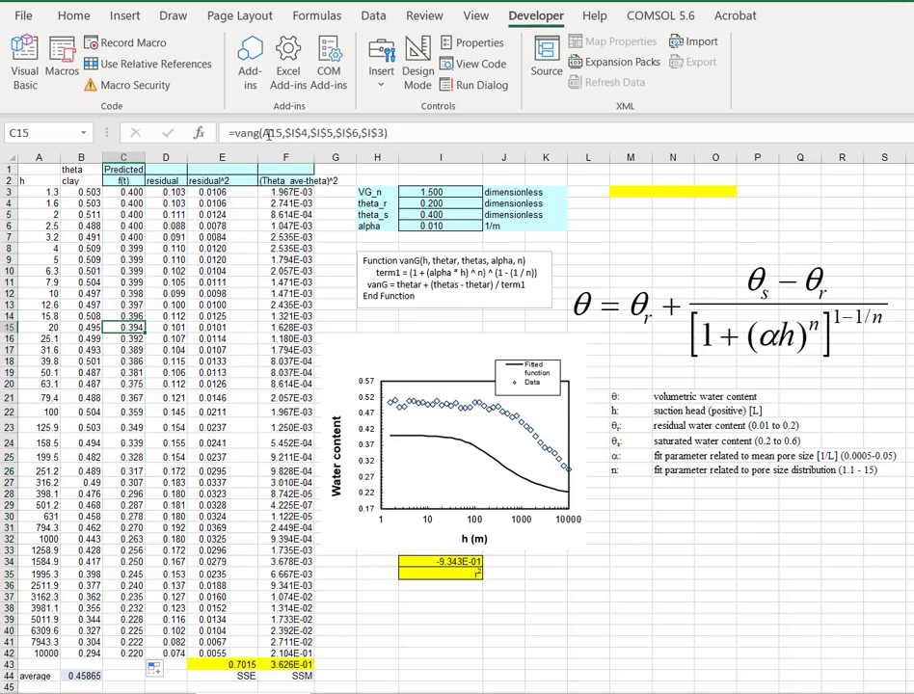
pyautogui.click(277, 133)
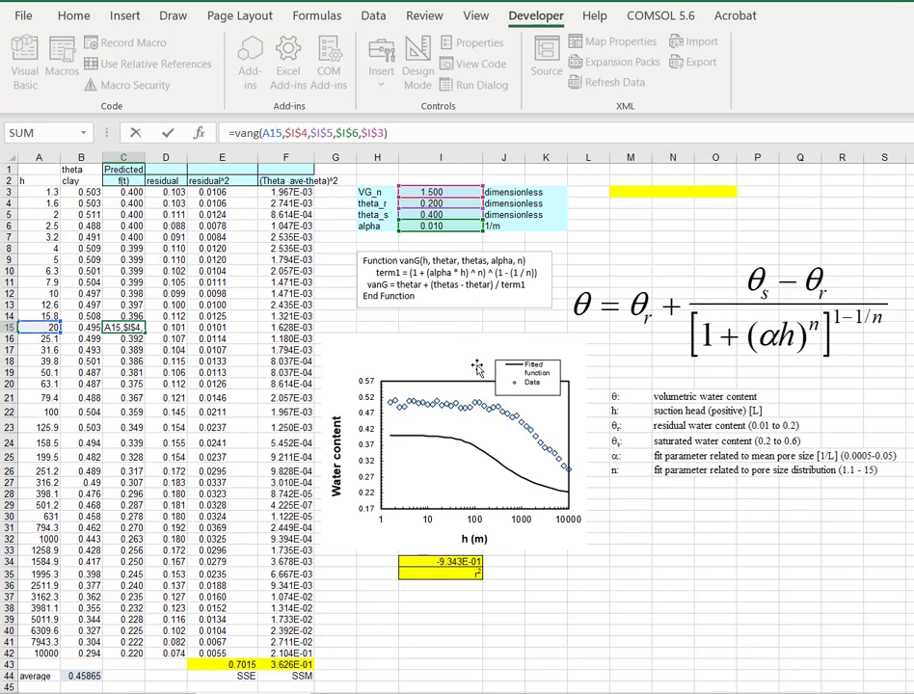
pyautogui.press('Escape')
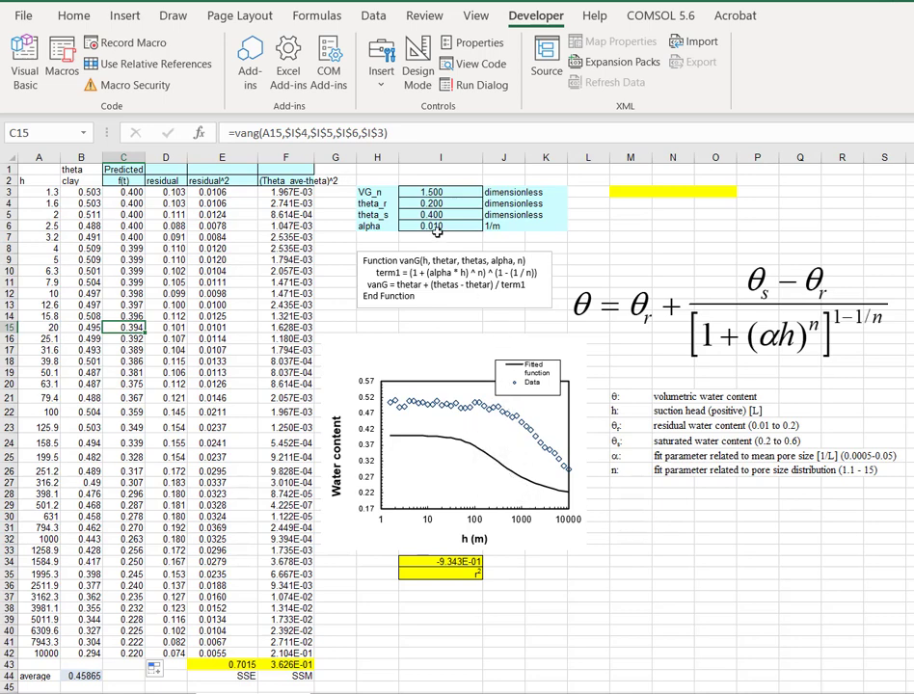
# - Examine how the residual in column D and the squared residual in column E are calculated, using D6 and E6
pyautogui.click(179, 226)
pyautogui.click(205, 238)
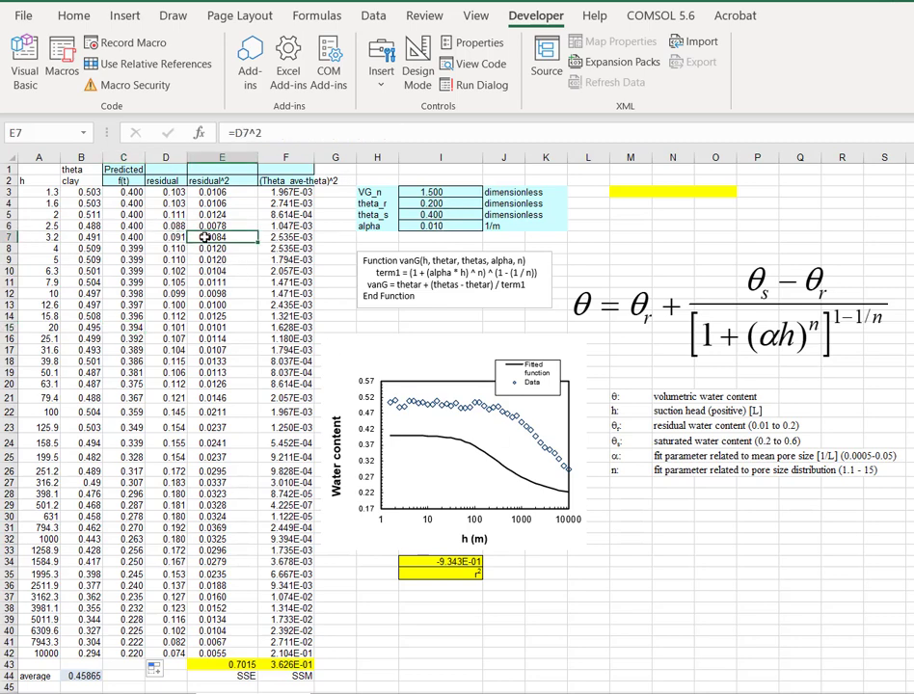
pyautogui.click(183, 225)
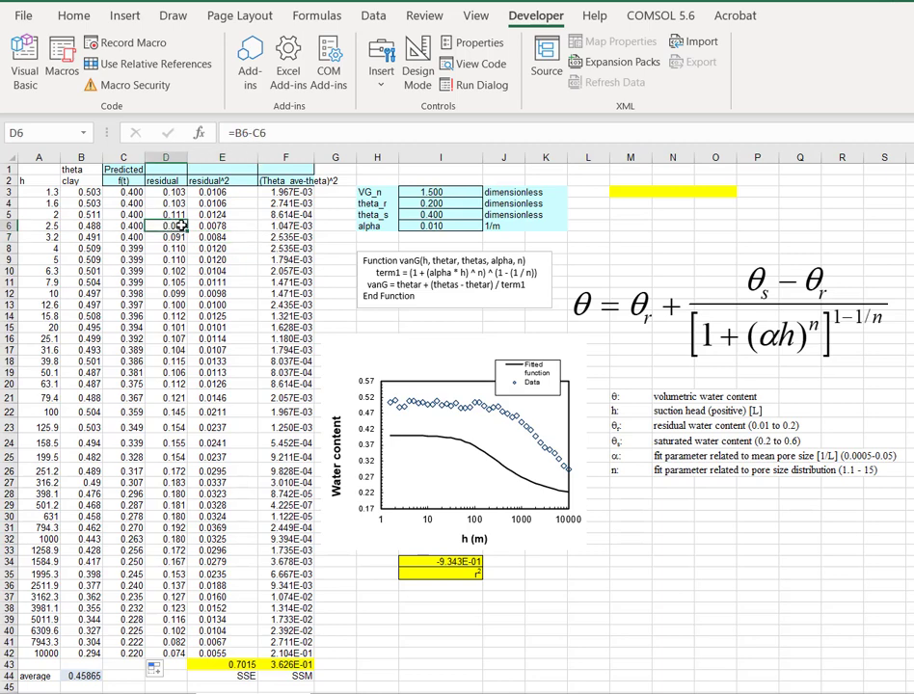
pyautogui.click(254, 133)
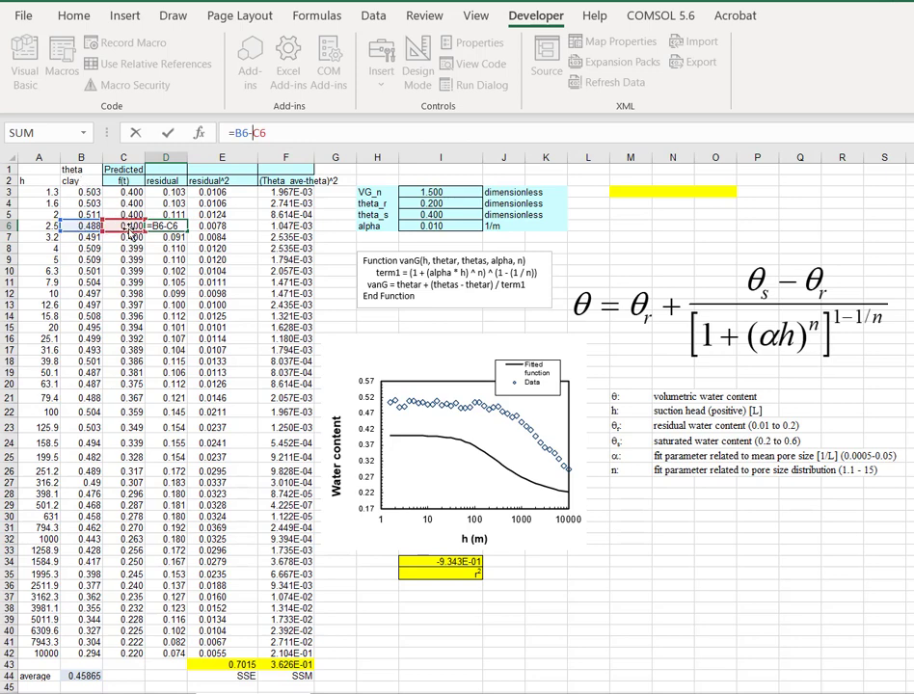
pyautogui.press('Return')
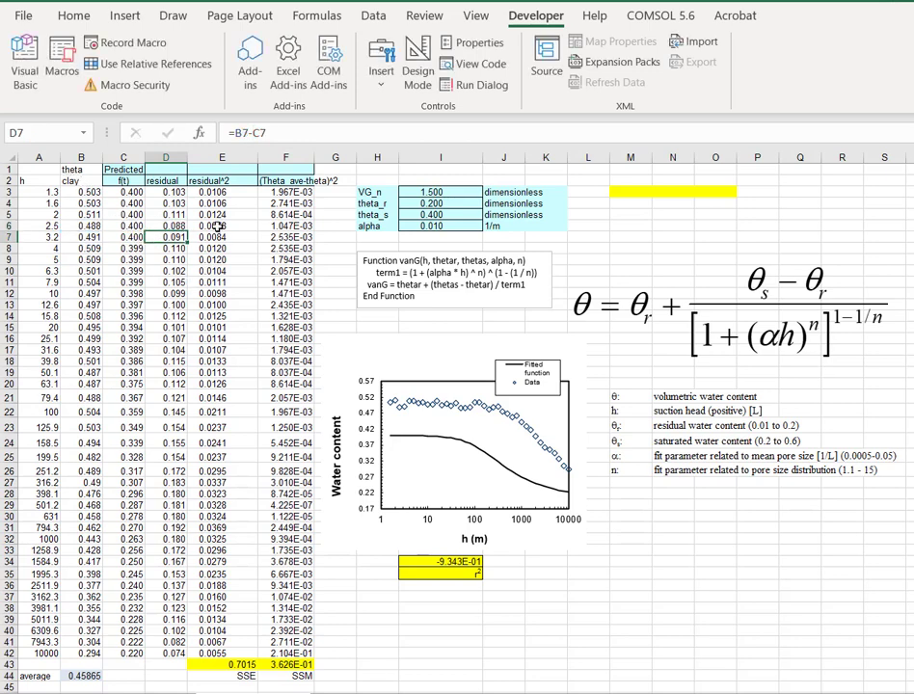
pyautogui.click(218, 226)
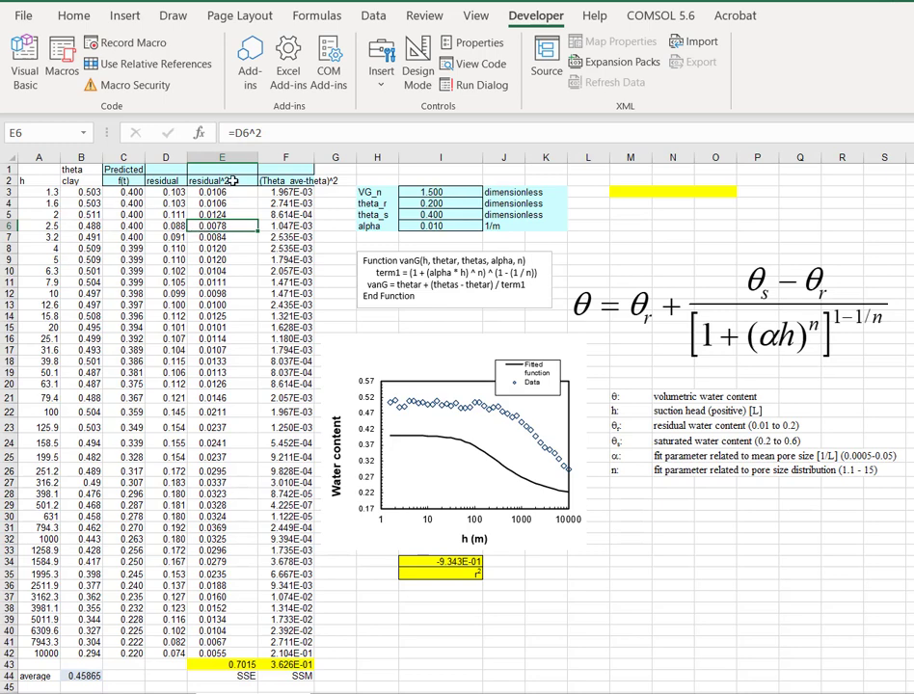
pyautogui.press('F2')
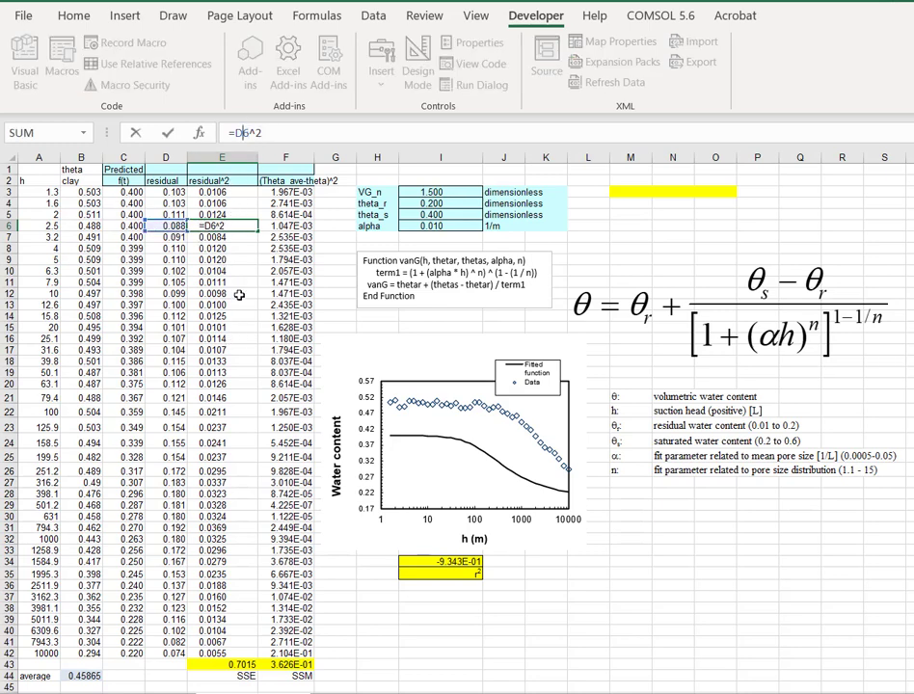
pyautogui.press('Escape')
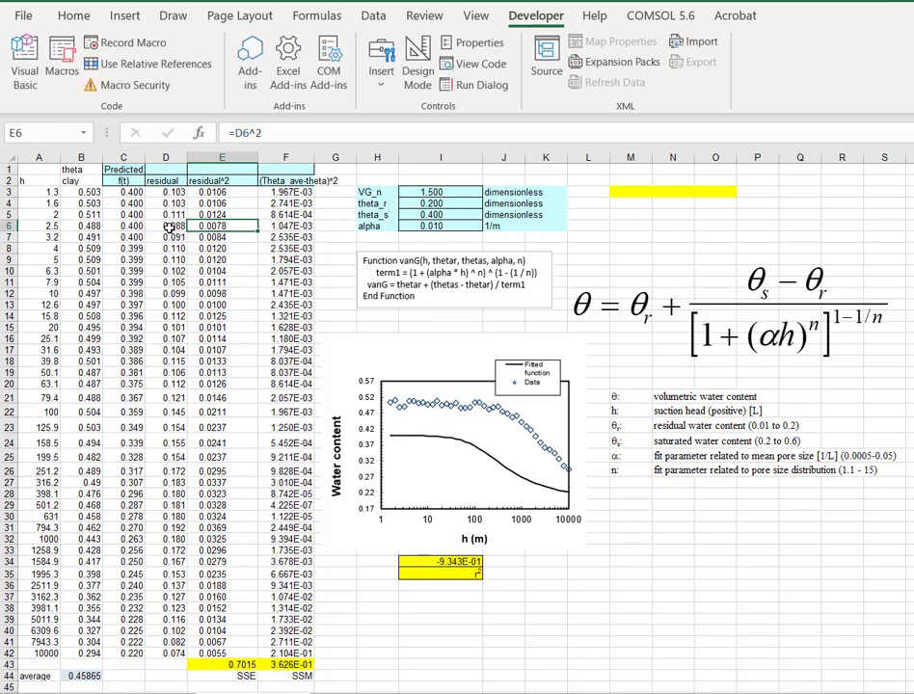
pyautogui.click(168, 226)
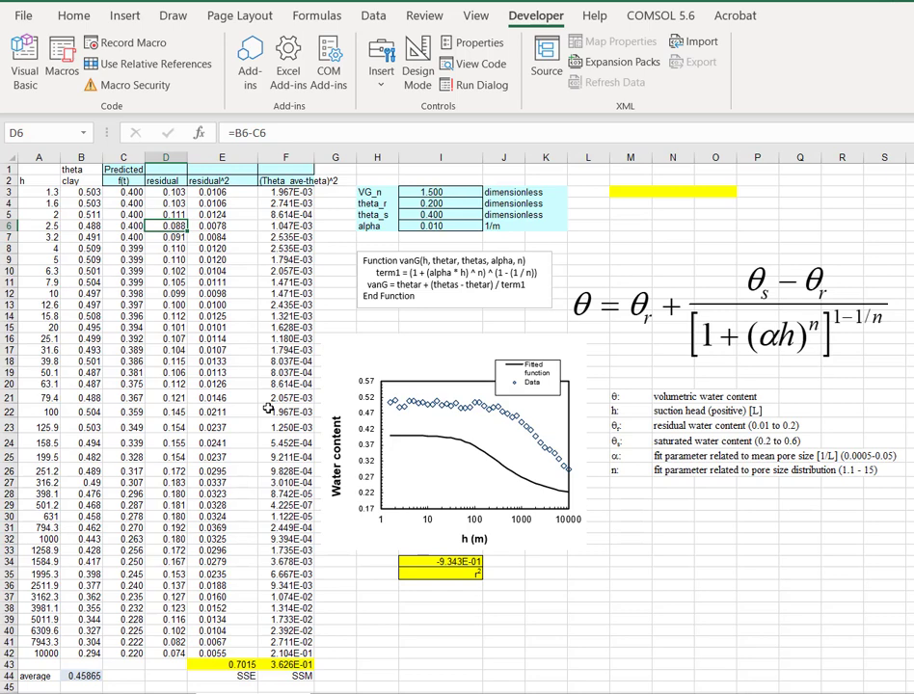
# - Inspect the SSE formula in E43 to see which squared residuals it sums
pyautogui.click(244, 676)
pyautogui.click(241, 665)
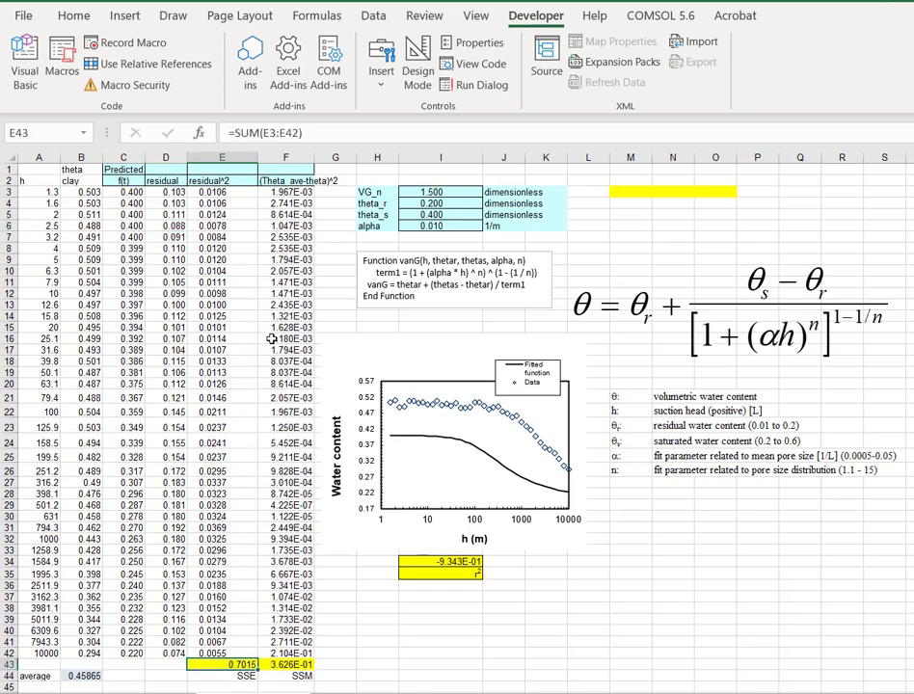
pyautogui.press('F2')
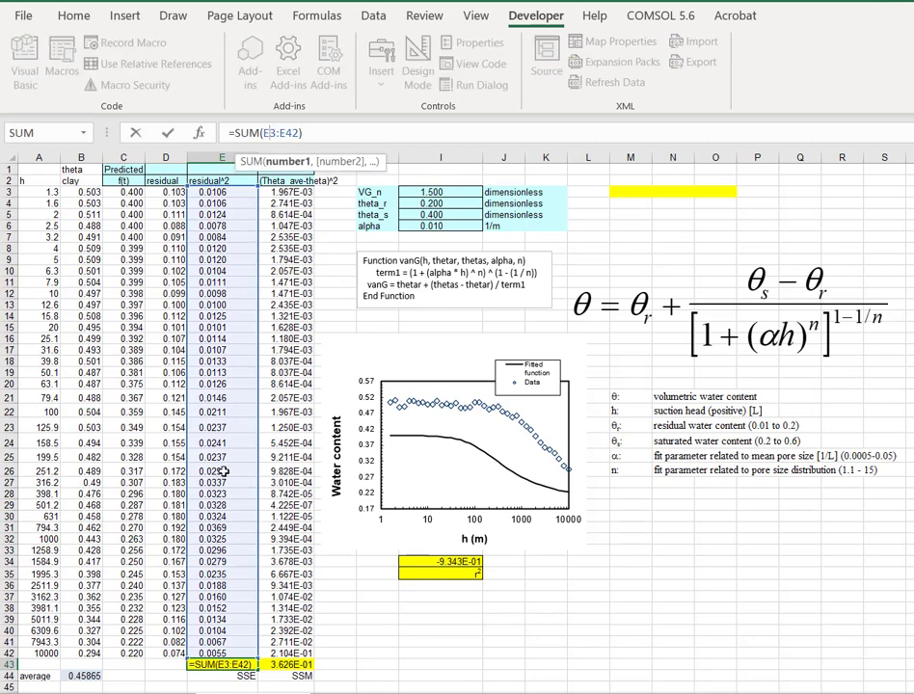
pyautogui.press('Return')
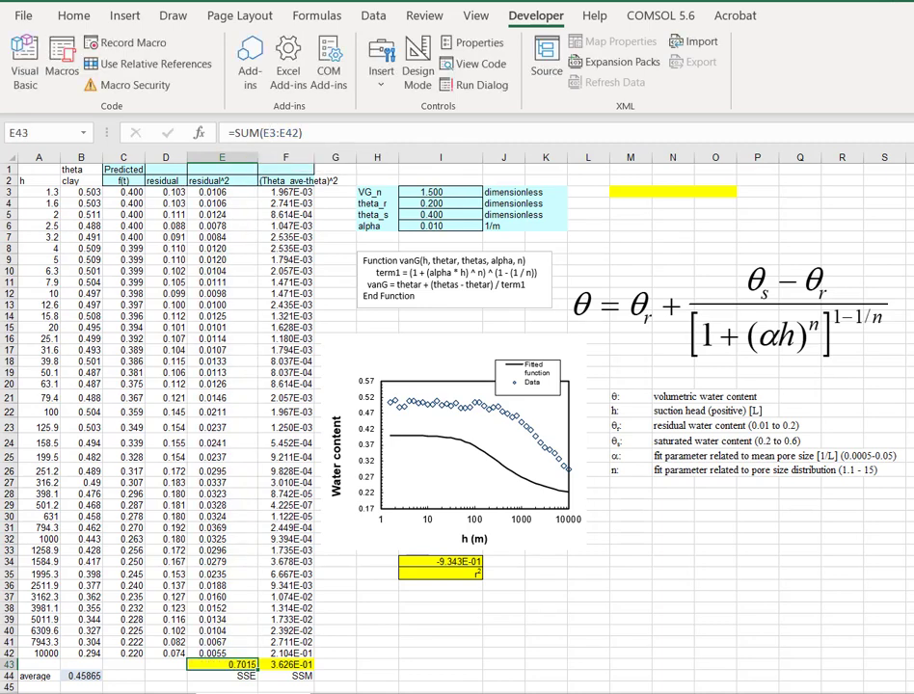
pyautogui.click(236, 676)
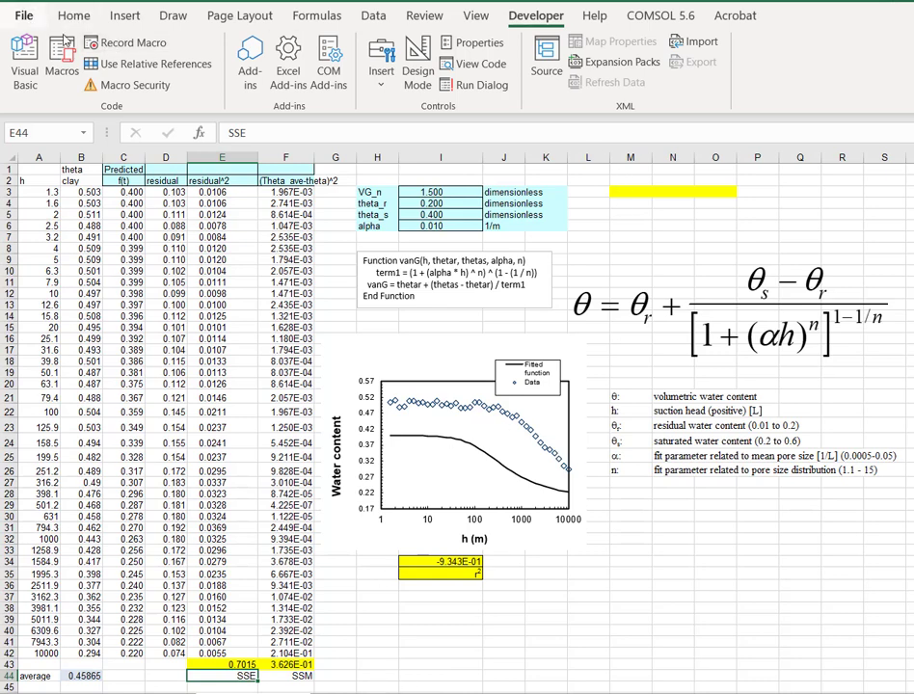
# - Run Solver with GRG Nonlinear to minimize the SSE in E43 by changing I3, I4, I5 and I6 within the listed constraints, keeping the solution
pyautogui.click(374, 17)
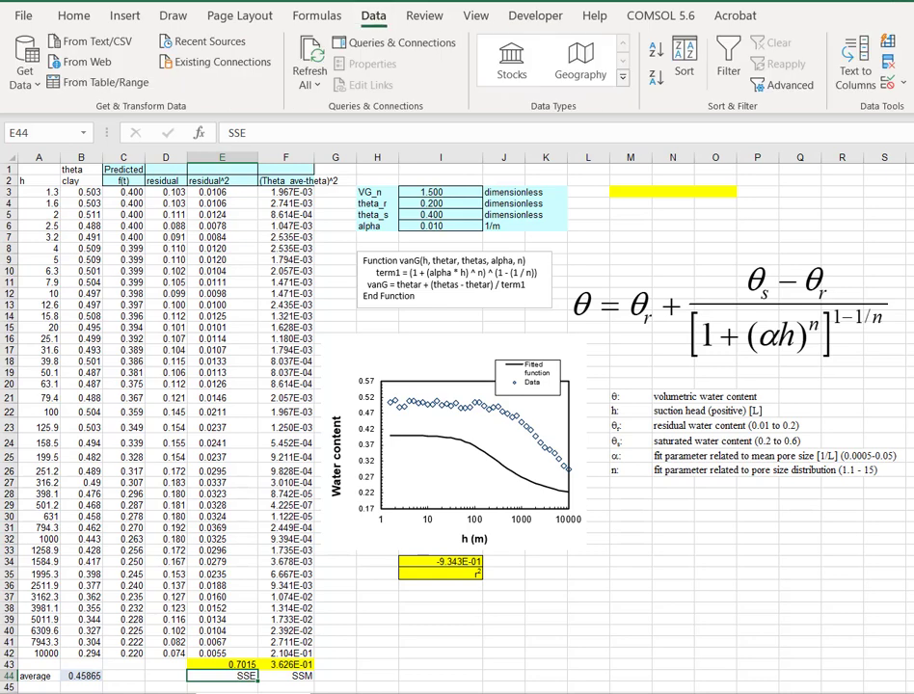
pyautogui.click(912, 43)
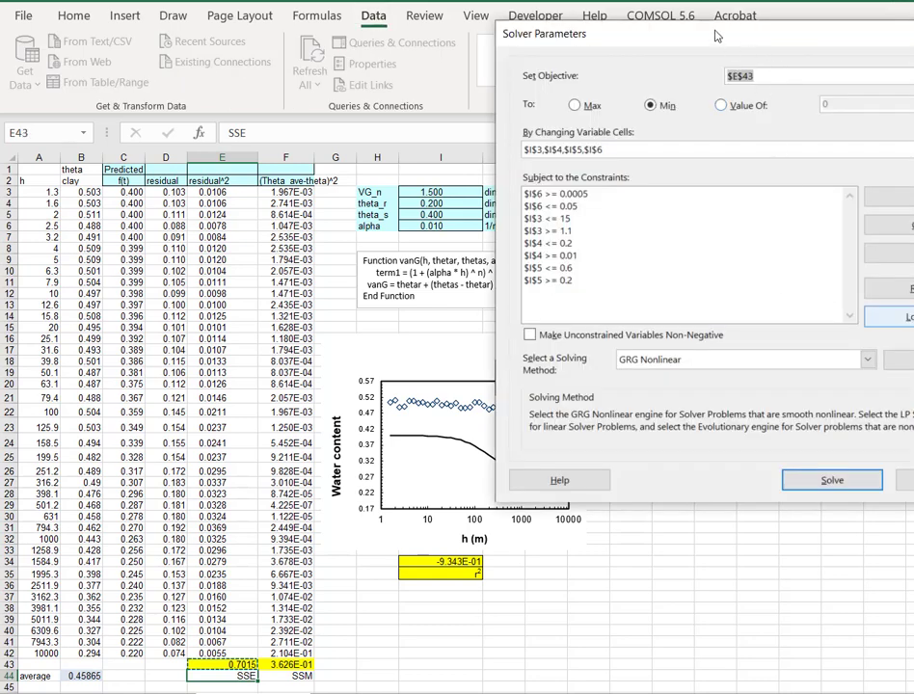
pyautogui.moveTo(715, 36); pyautogui.dragTo(908, 58)
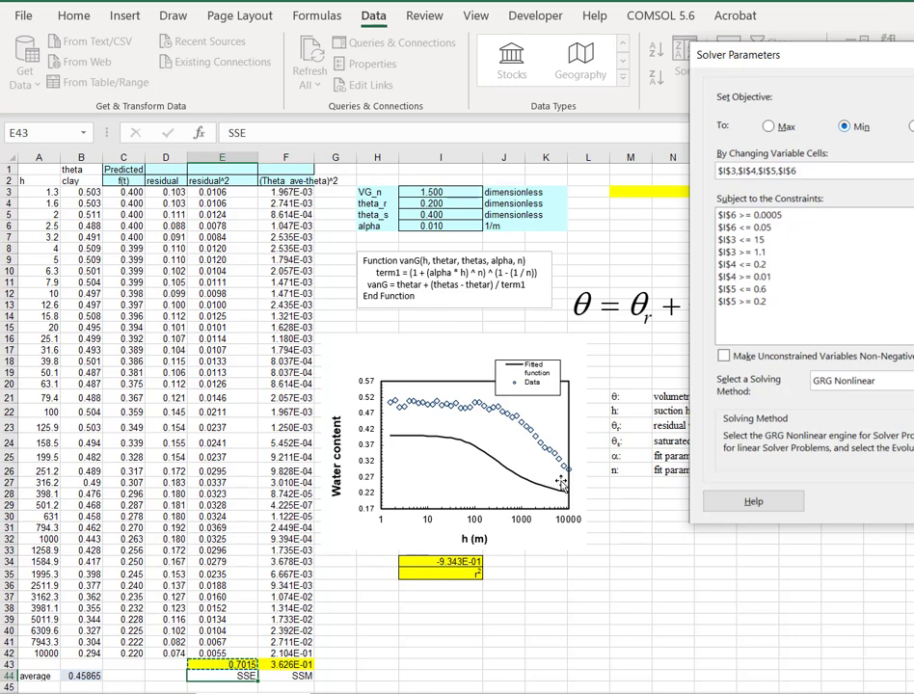
pyautogui.click(808, 174)
pyautogui.moveTo(808, 171); pyautogui.dragTo(718, 172)
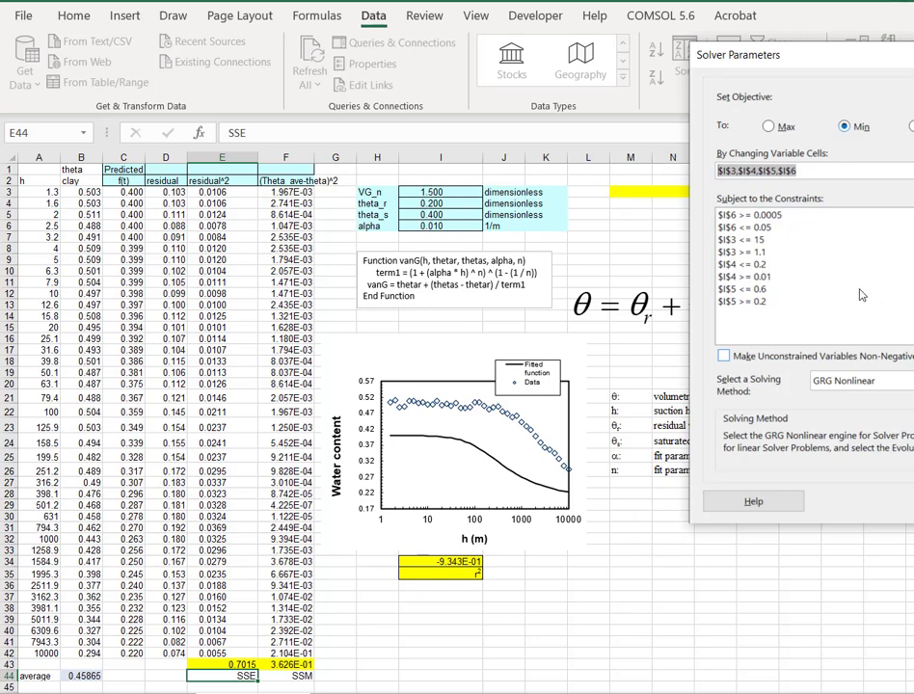
pyautogui.click(782, 303)
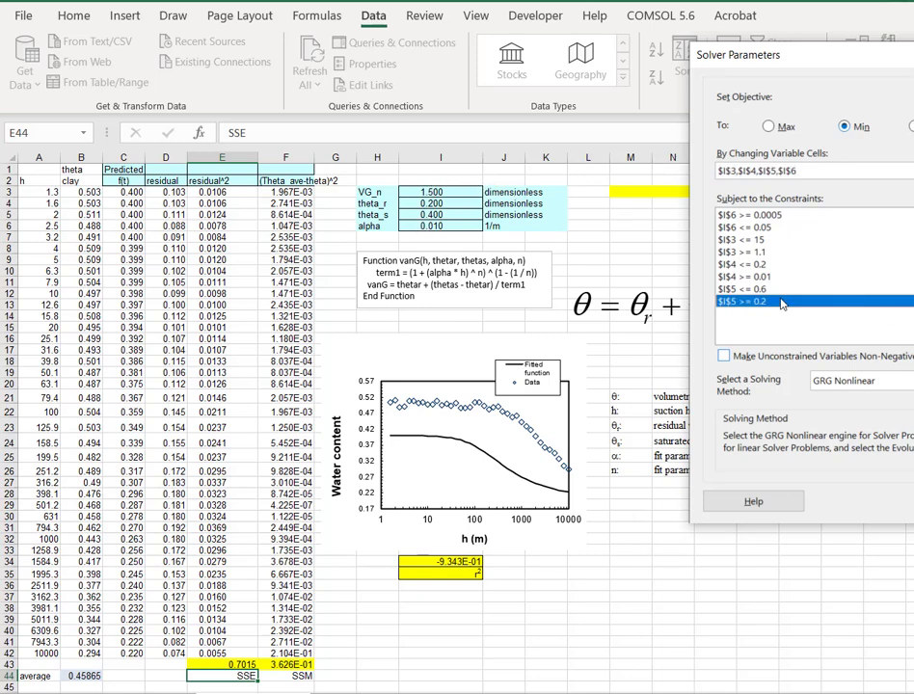
pyautogui.click(774, 216)
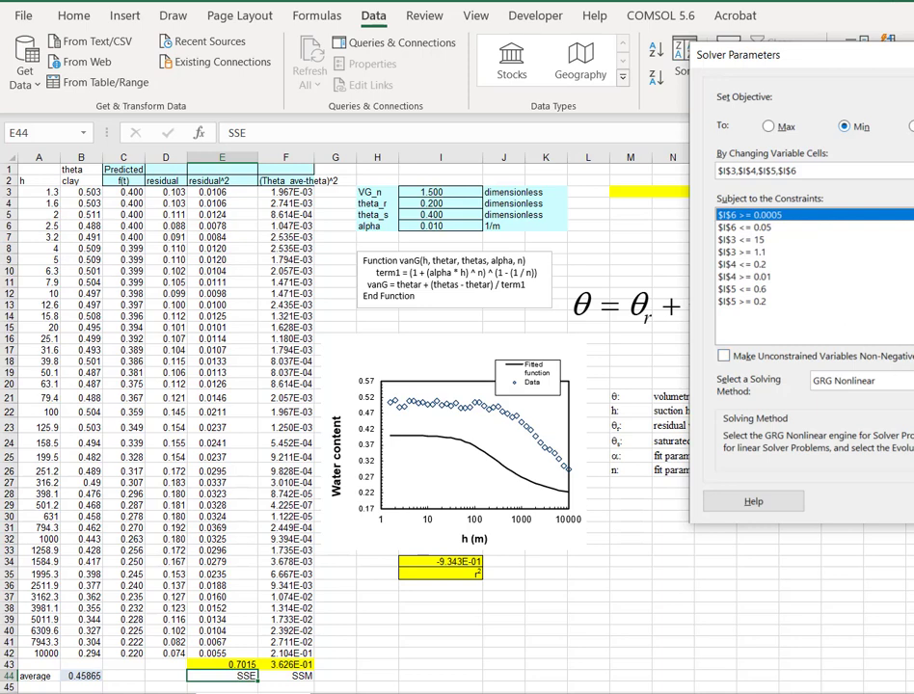
pyautogui.press('Return')
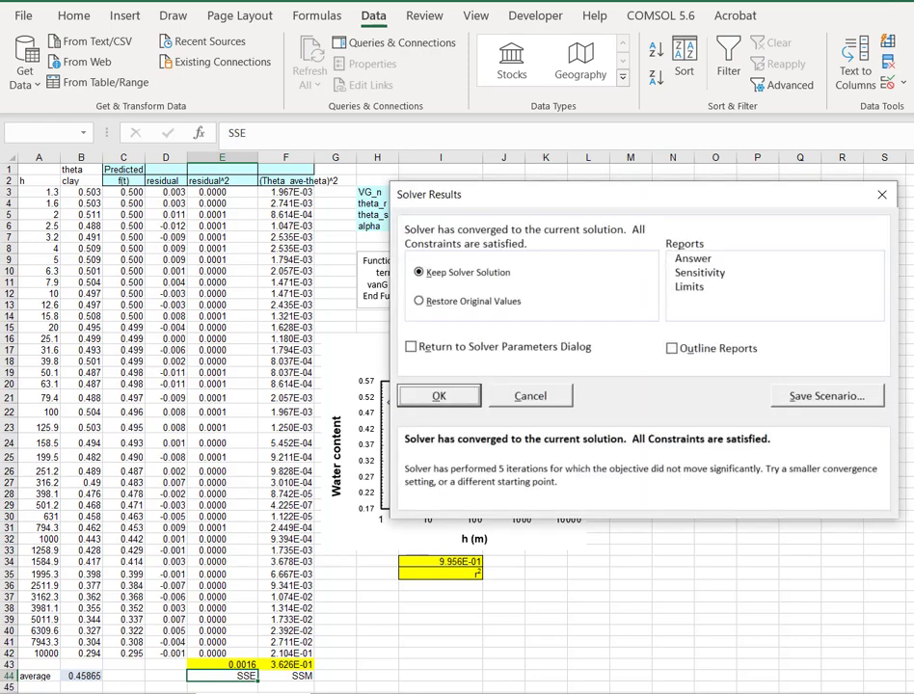
pyautogui.click(438, 396)
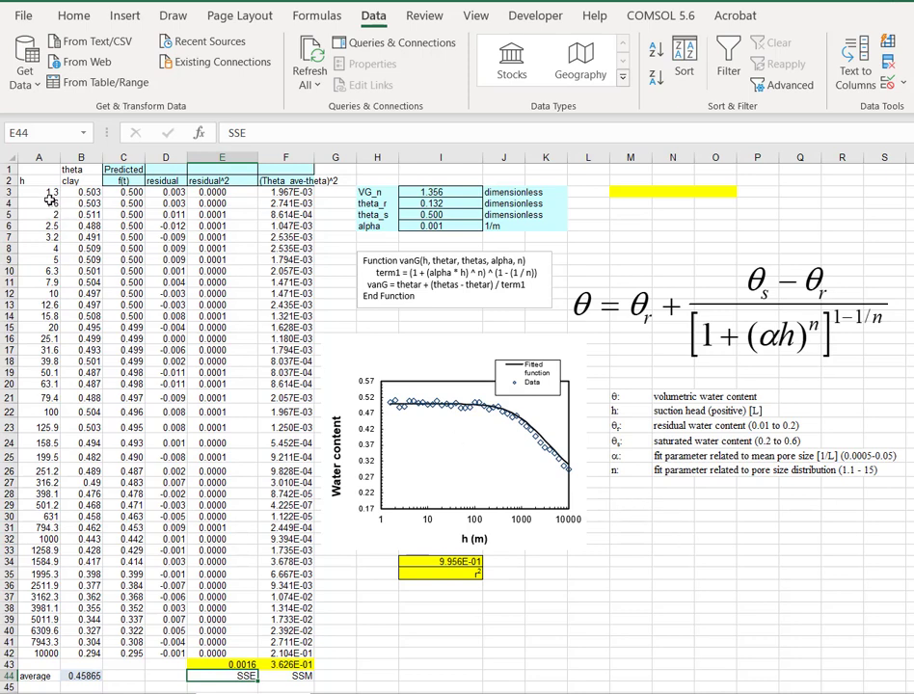
pyautogui.moveTo(42, 193); pyautogui.dragTo(79, 657)
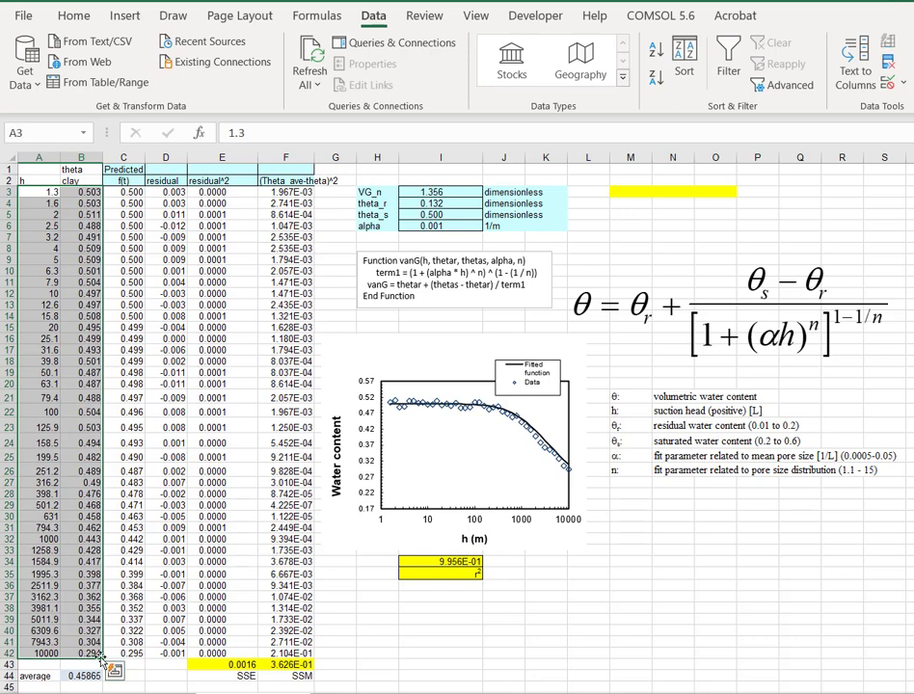
pyautogui.click(409, 655)
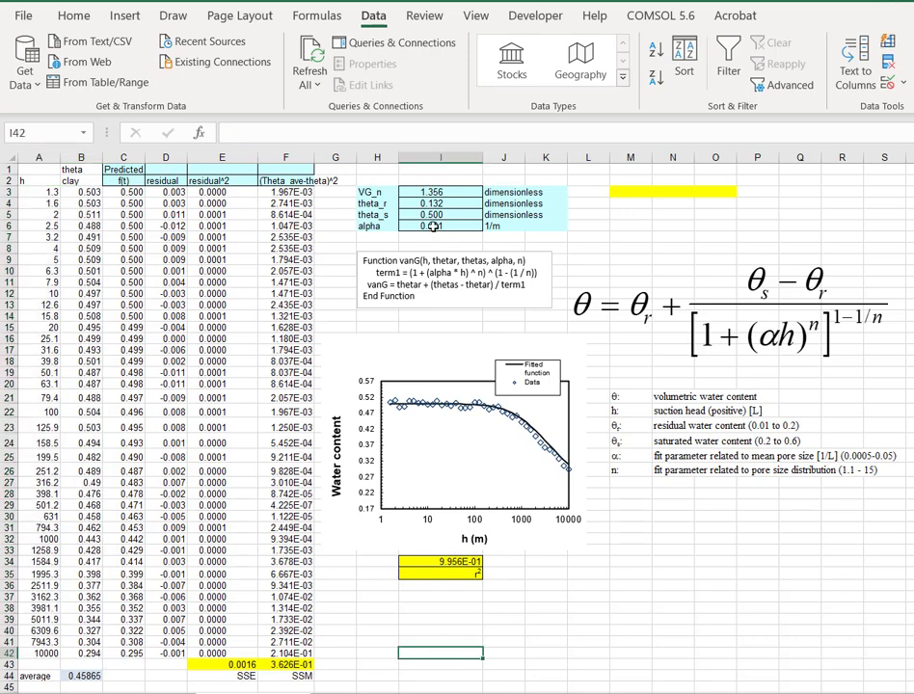